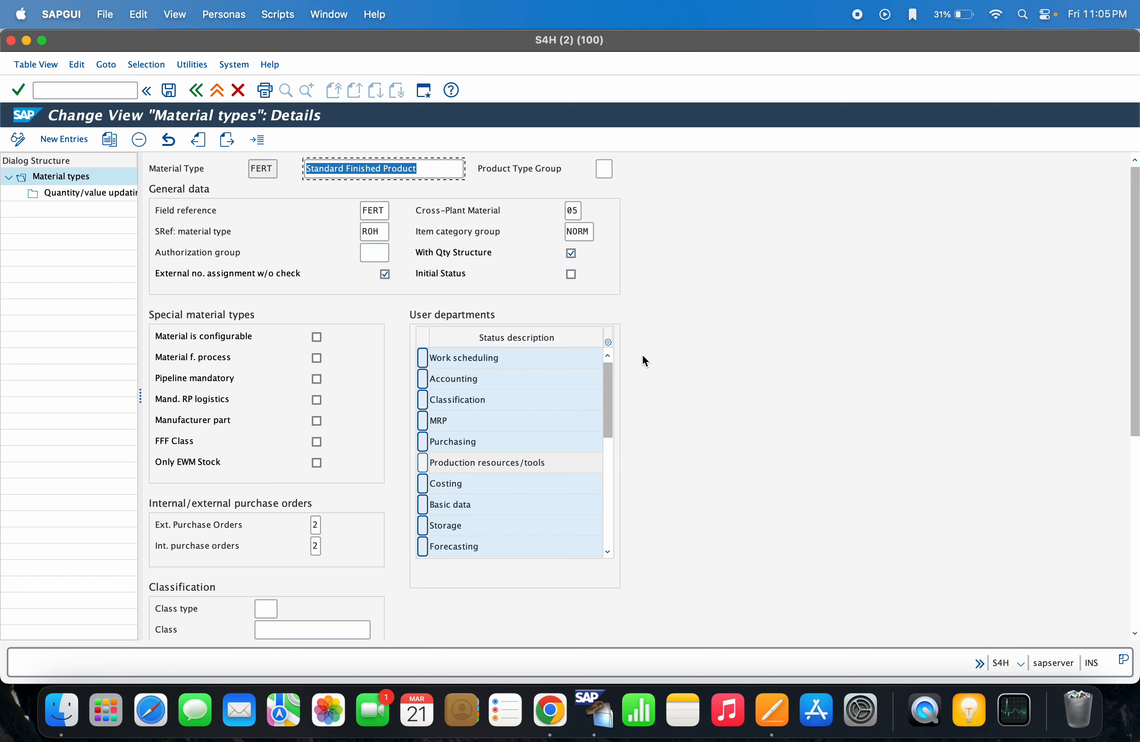
Open the Create Material transaction MM01 in a separate session
{"action": "double_click", "coordinate": [278, 168]}
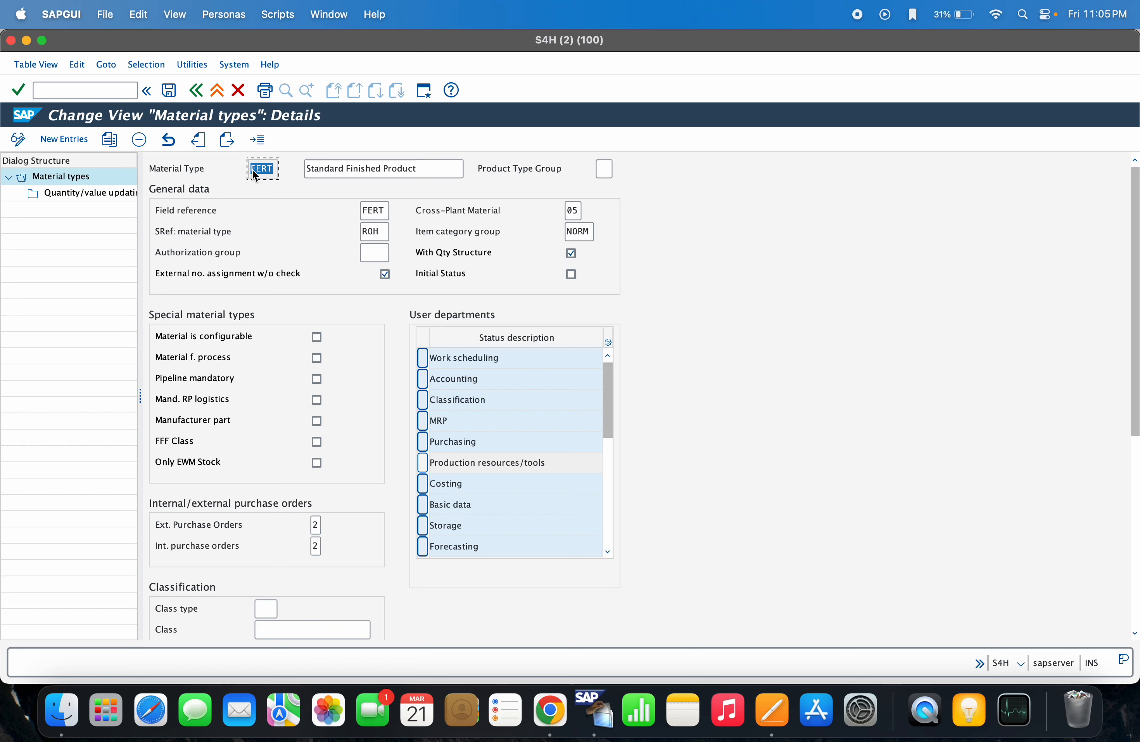
{"action": "left_click", "coordinate": [81, 92]}
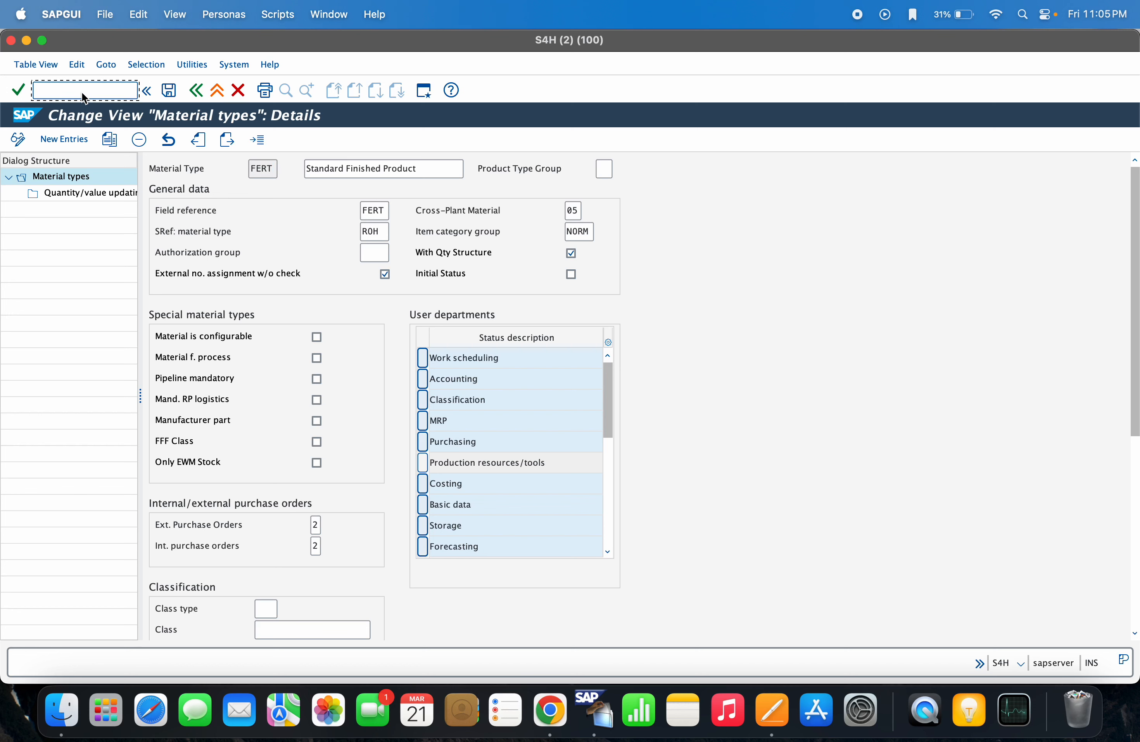
{"action": "type", "text": "/omm01"}
{"action": "key", "text": "Return"}
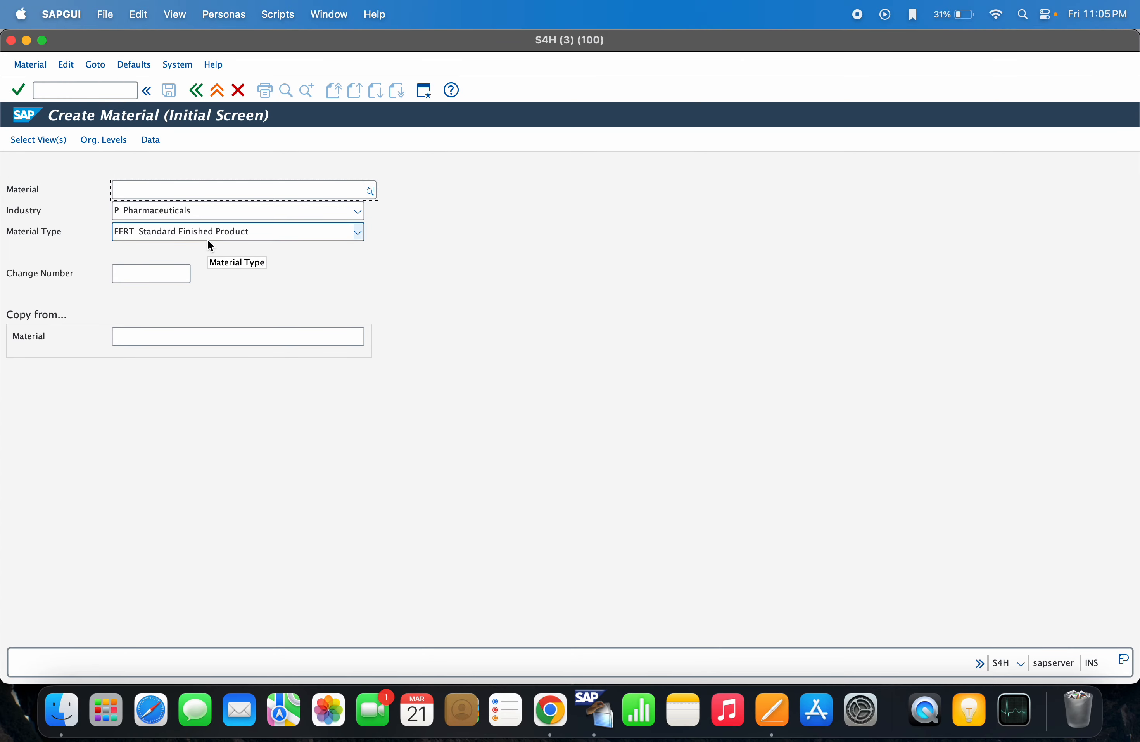
Return to the FERT material type details and set the cross-plant material status to 03 (Use)
{"action": "key", "text": "super+Tab"}
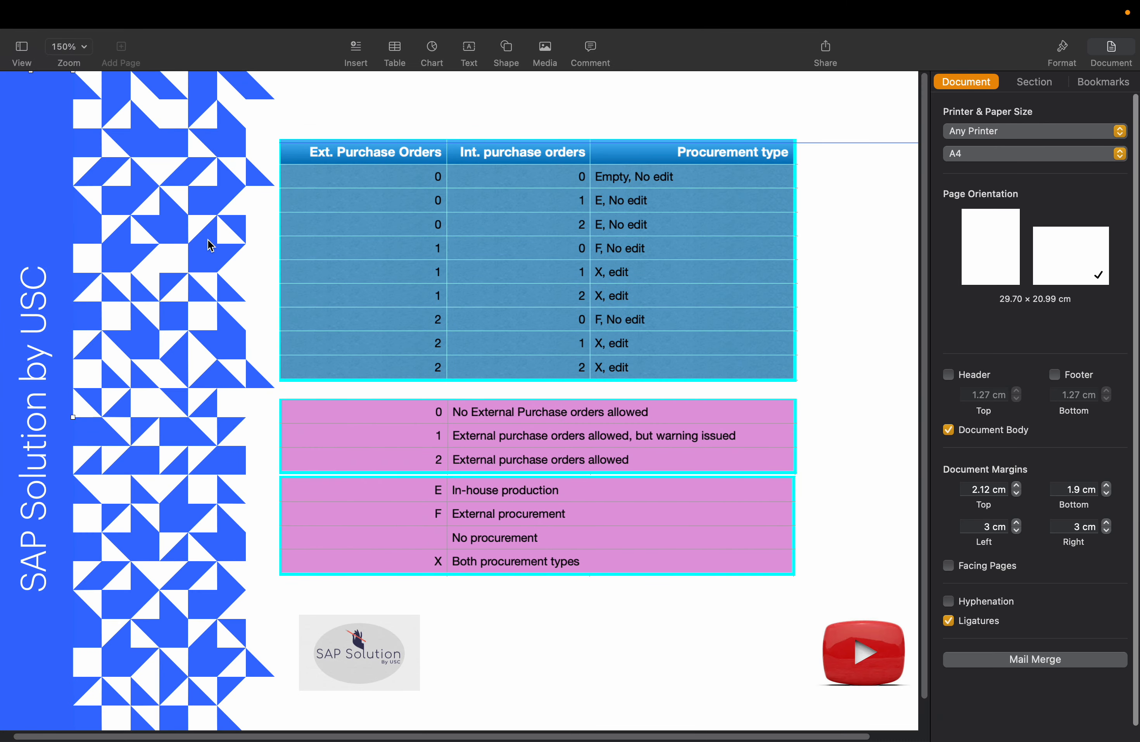
{"action": "key", "text": "super+Tab"}
{"action": "key", "text": "super+Tab"}
{"action": "key", "text": "super+Tab"}
{"action": "key", "text": "super+Tab"}
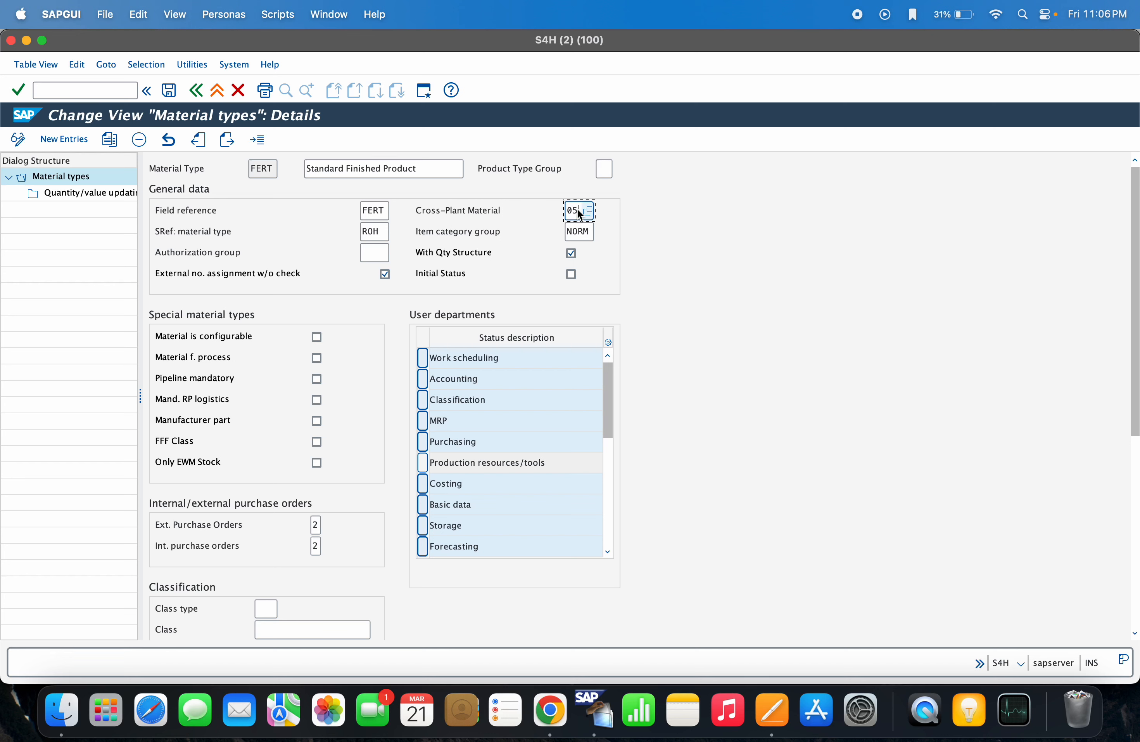
{"action": "key", "text": "BackSpace"}
{"action": "key", "text": "BackSpace"}
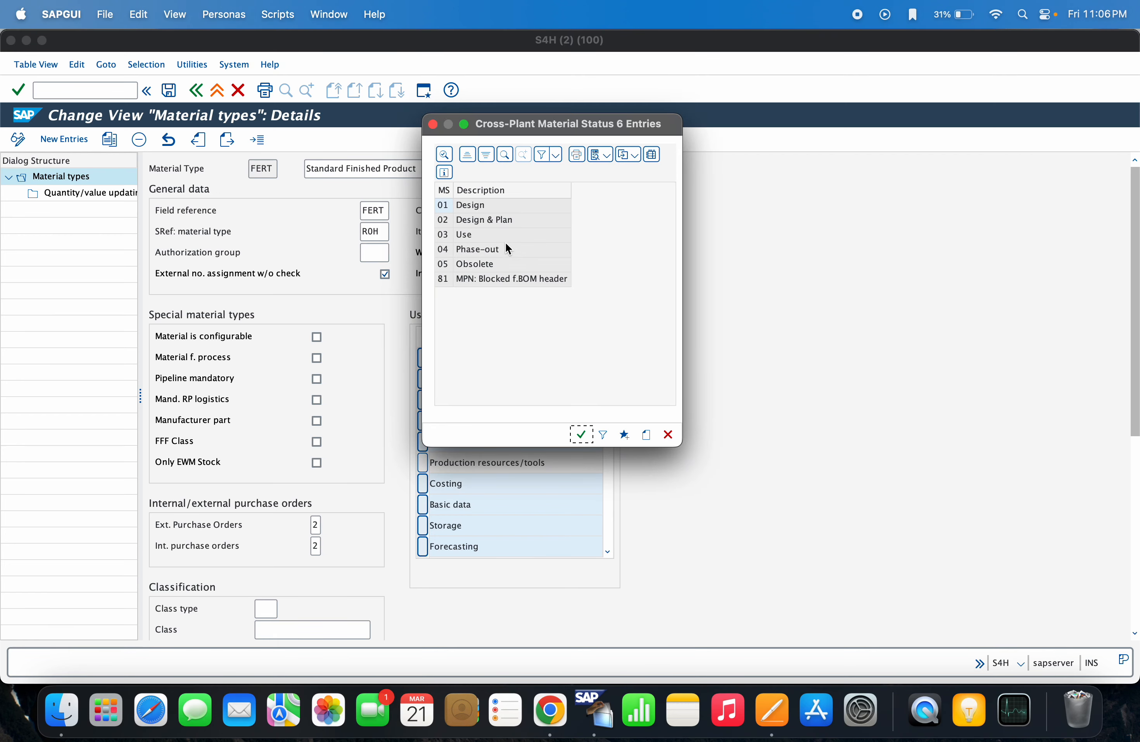
{"action": "double_click", "coordinate": [450, 236]}
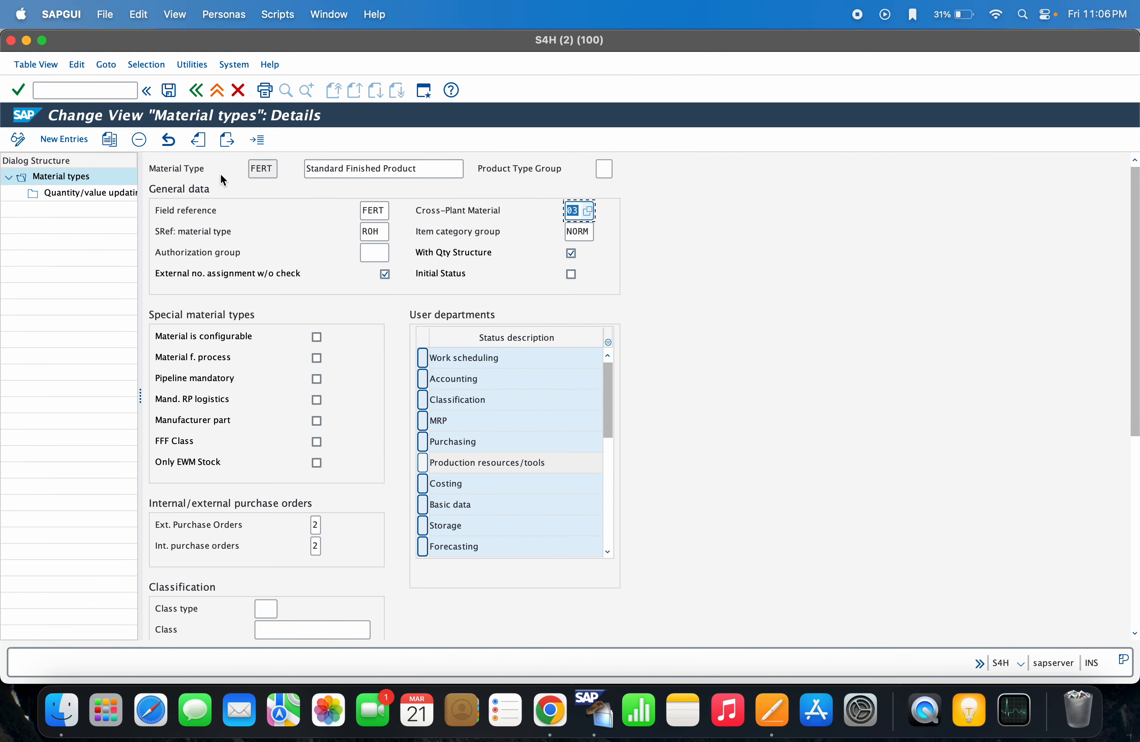
Save the FERT material type change under a new customizing request with the short description Demo
{"action": "left_click", "coordinate": [165, 90]}
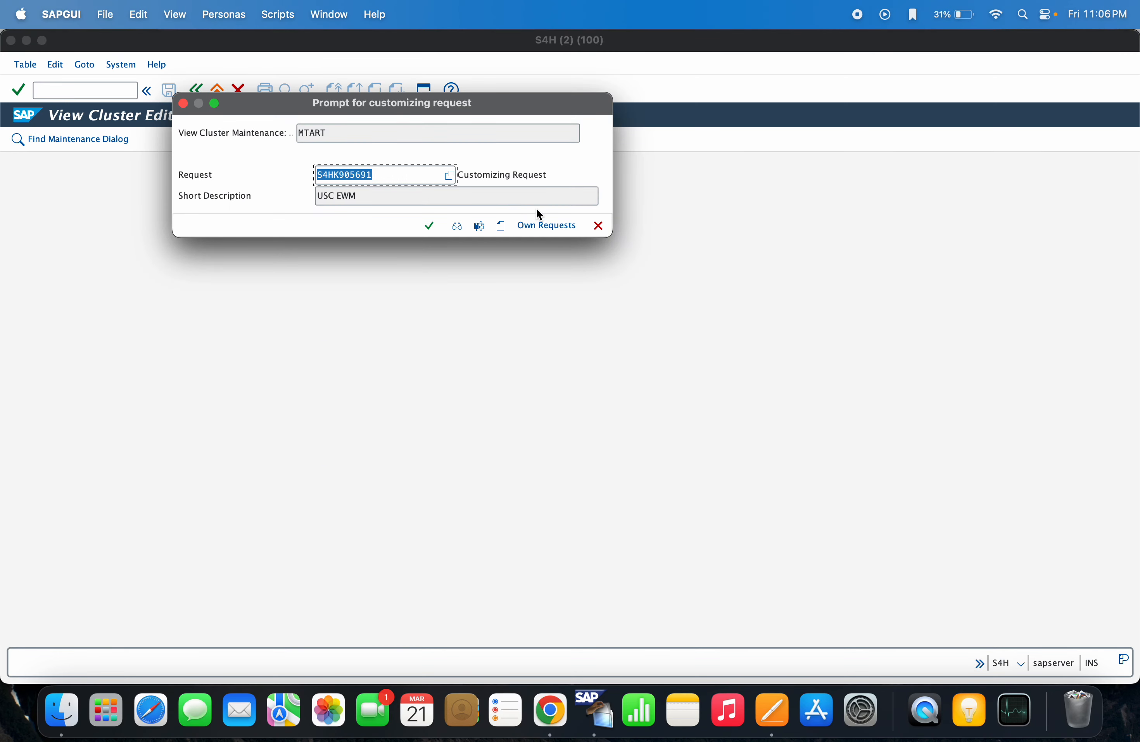
{"action": "left_click", "coordinate": [501, 226]}
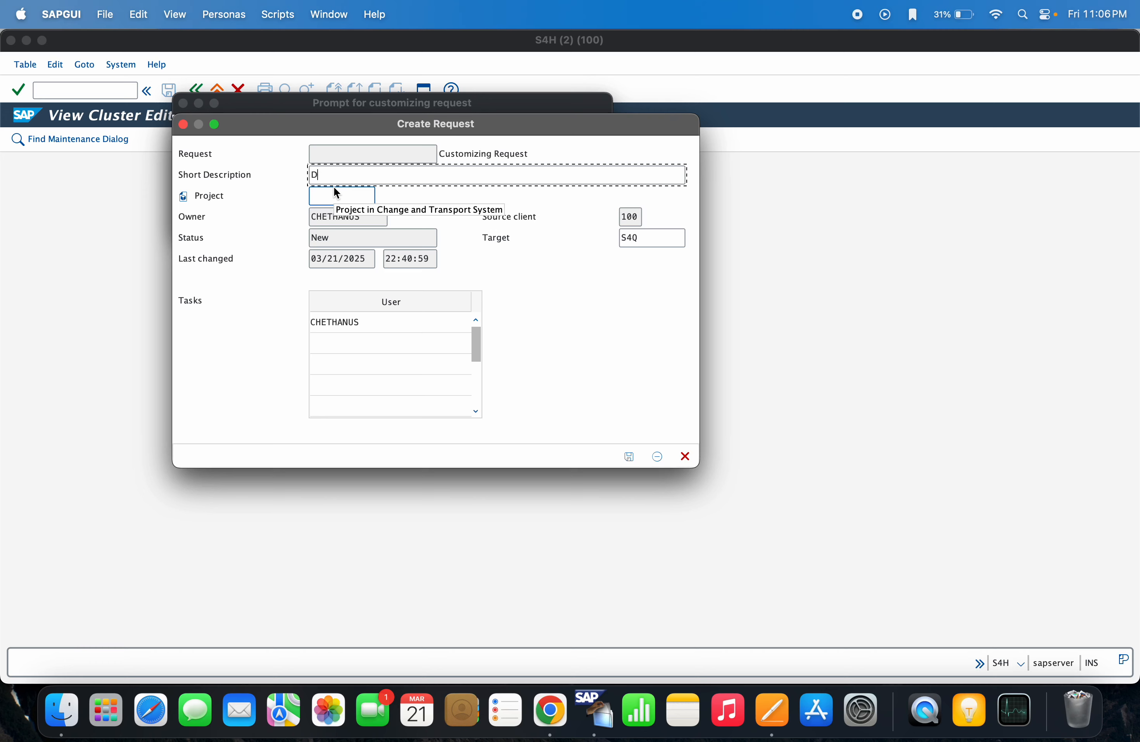
{"action": "type", "text": "Demo"}
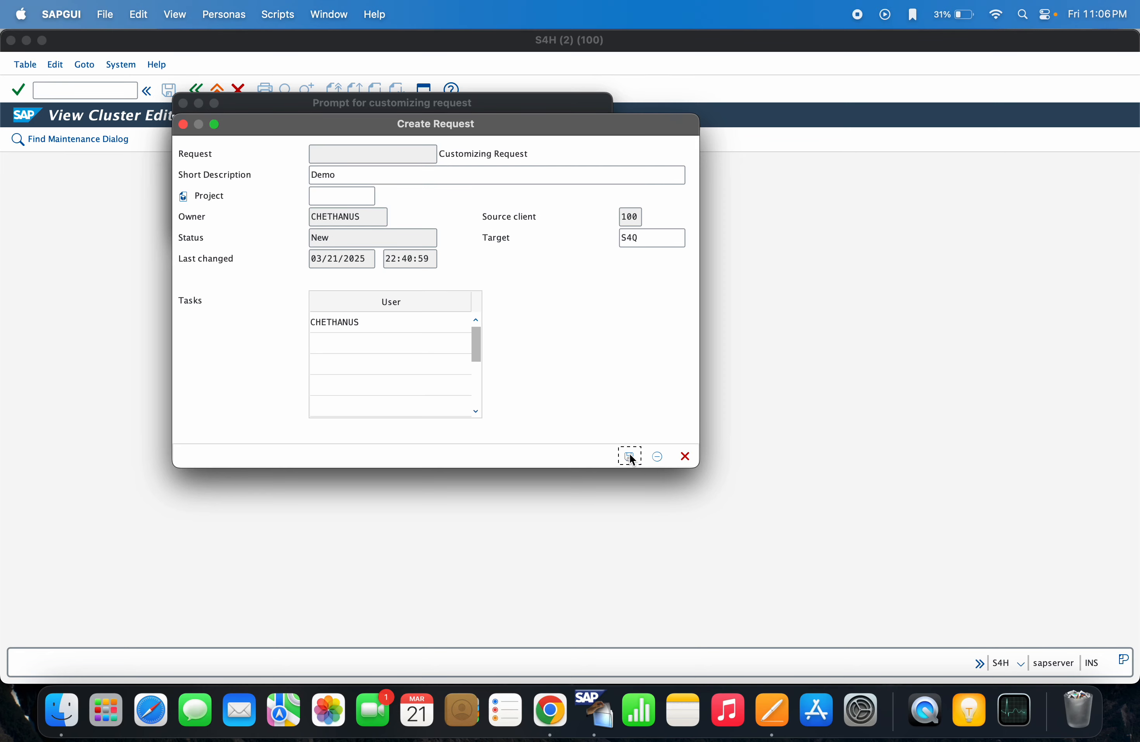
{"action": "left_click", "coordinate": [630, 456]}
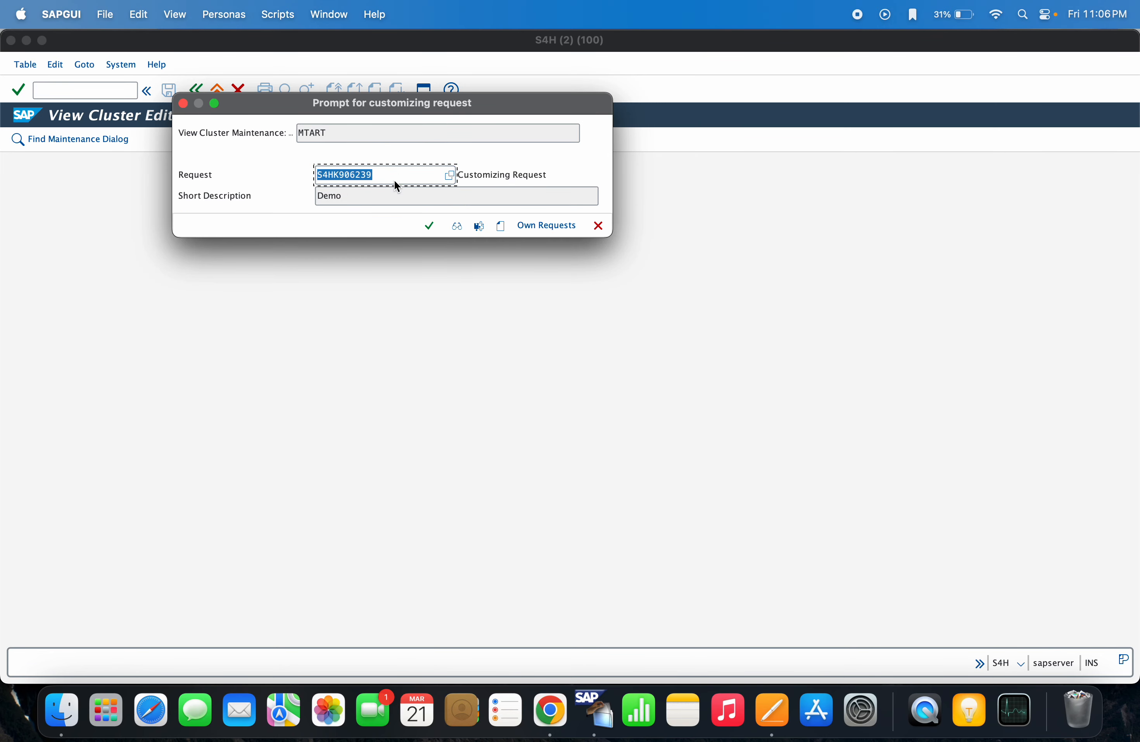
{"action": "left_click", "coordinate": [432, 230]}
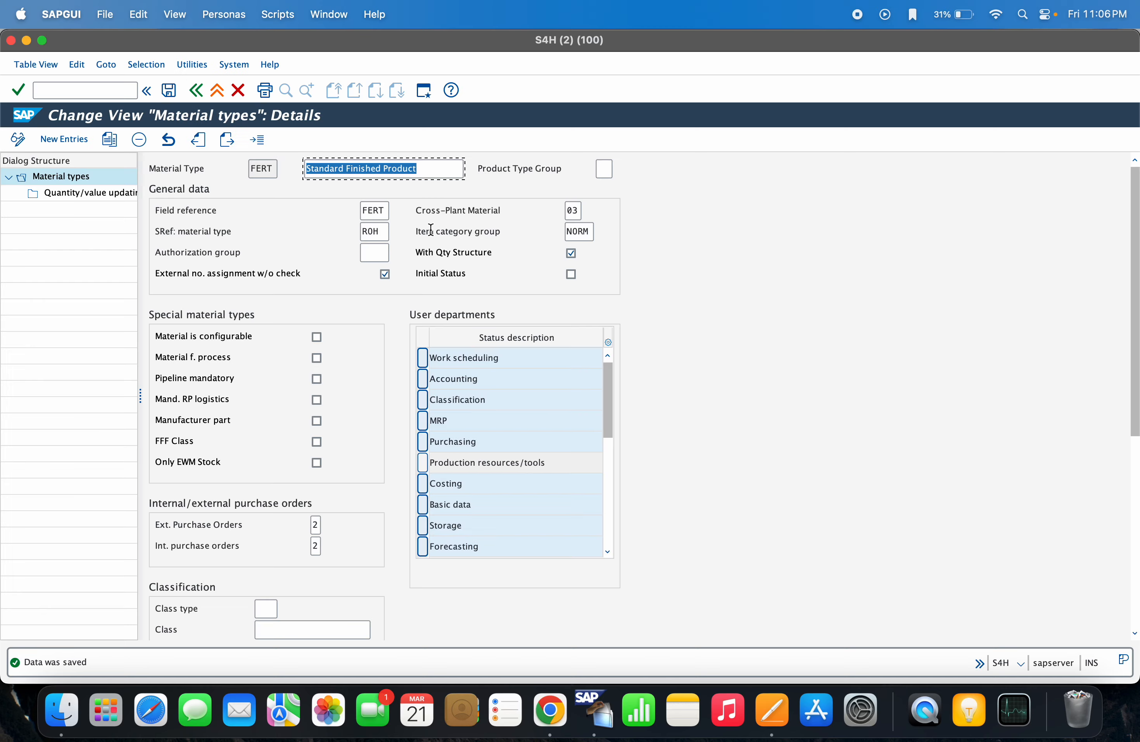
{"action": "key", "text": "super+grave"}
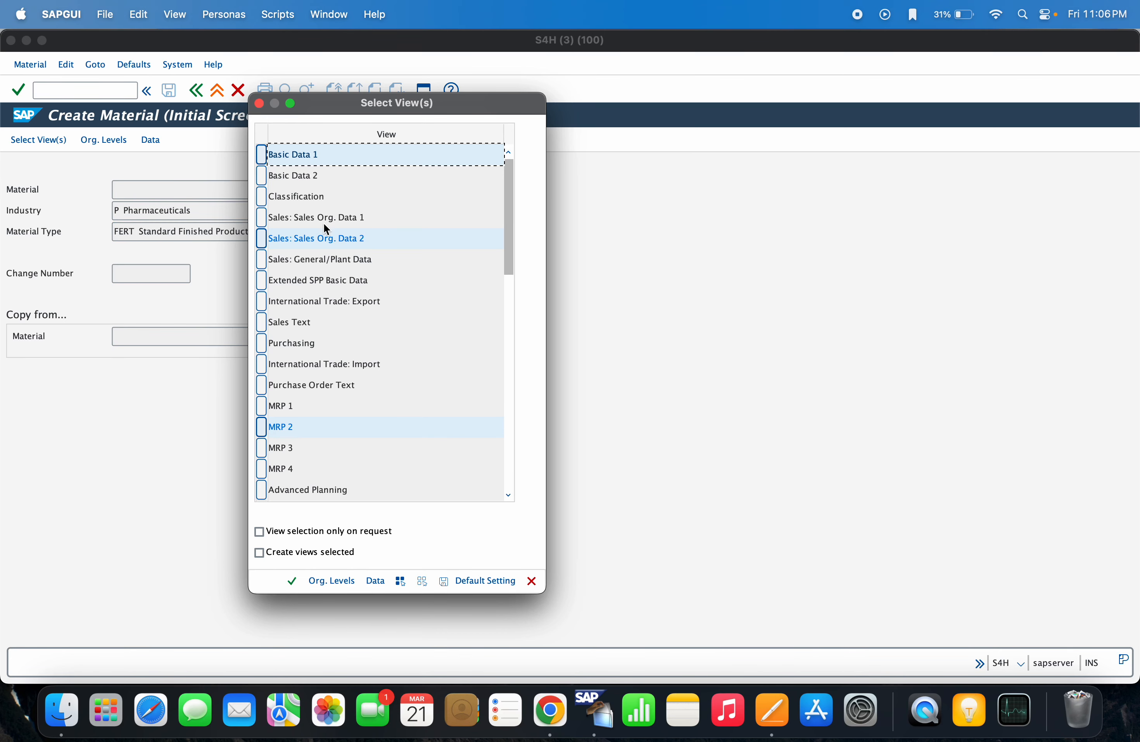
{"action": "left_click", "coordinate": [291, 580]}
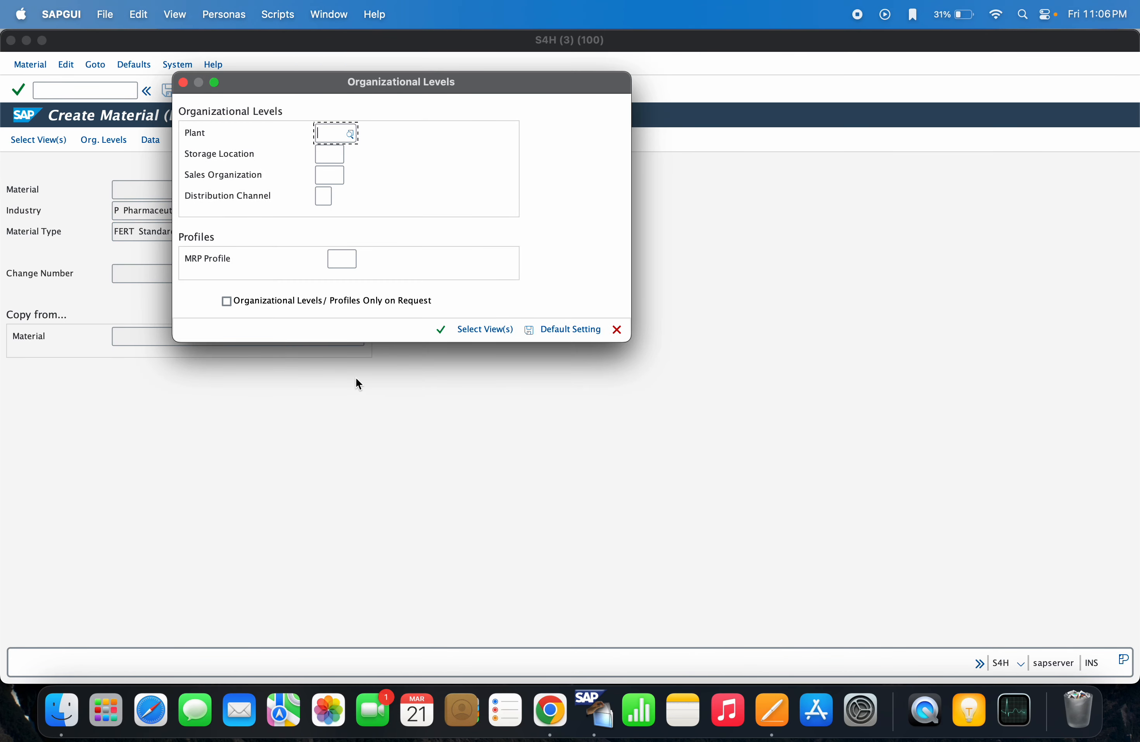
{"action": "type", "text": "usc1"}
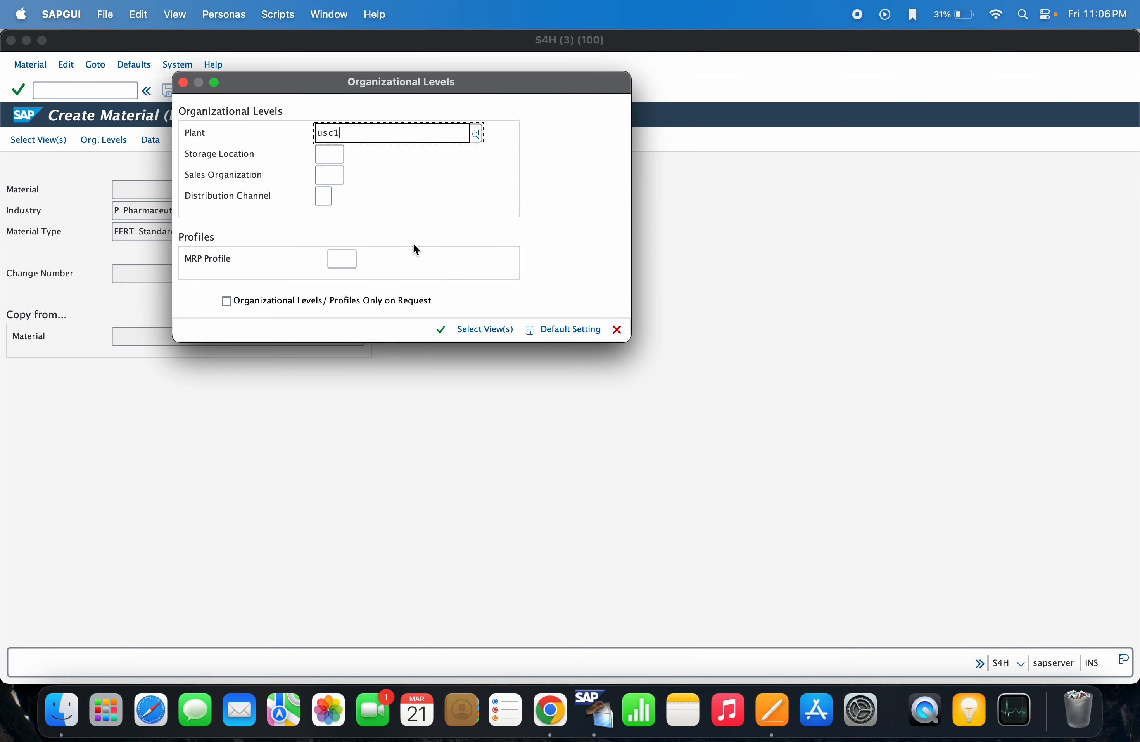
{"action": "left_click", "coordinate": [352, 198]}
{"action": "key", "text": "Return"}
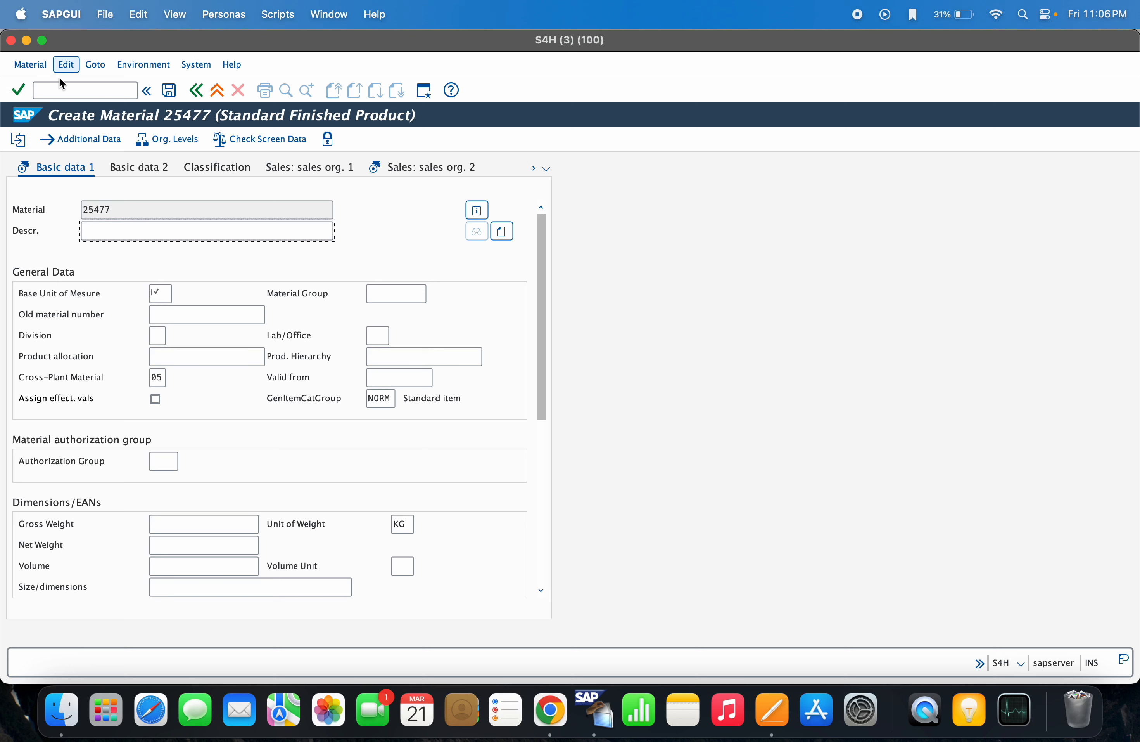
Restart Create Material and open a new FERT material with the preselected views for plant USC1, checking its cross-plant status field
{"action": "left_click", "coordinate": [57, 88]}
{"action": "type", "text": "/nm"}
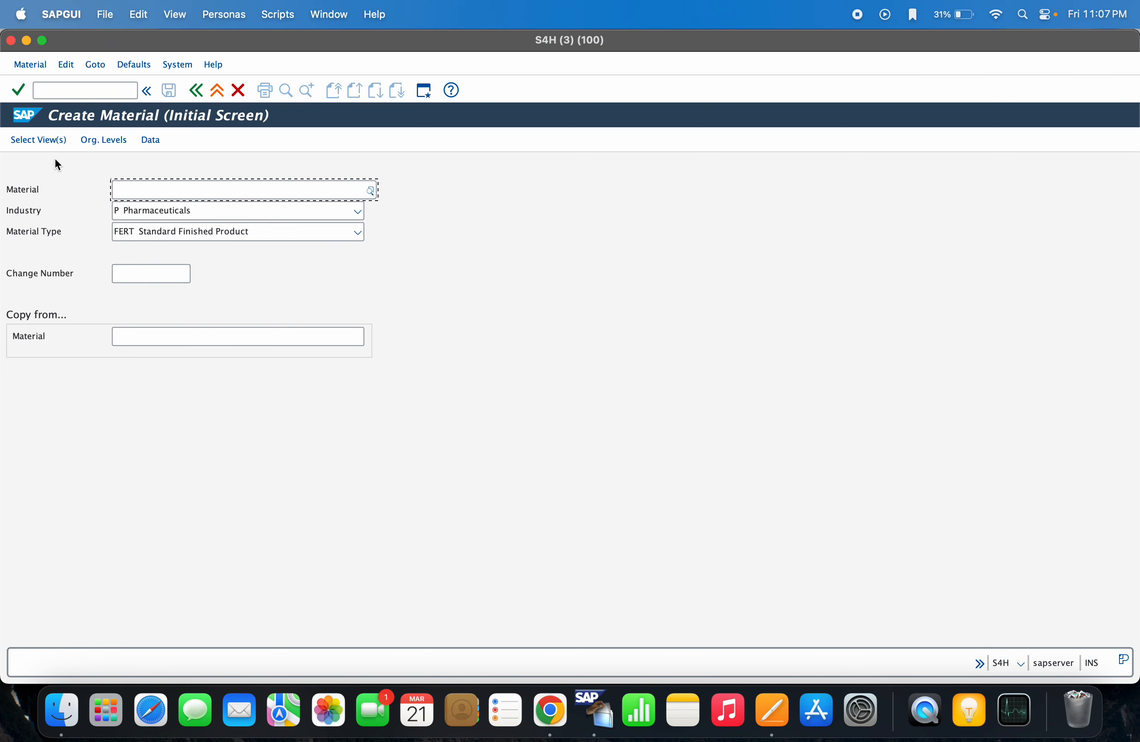
{"action": "left_click", "coordinate": [293, 583]}
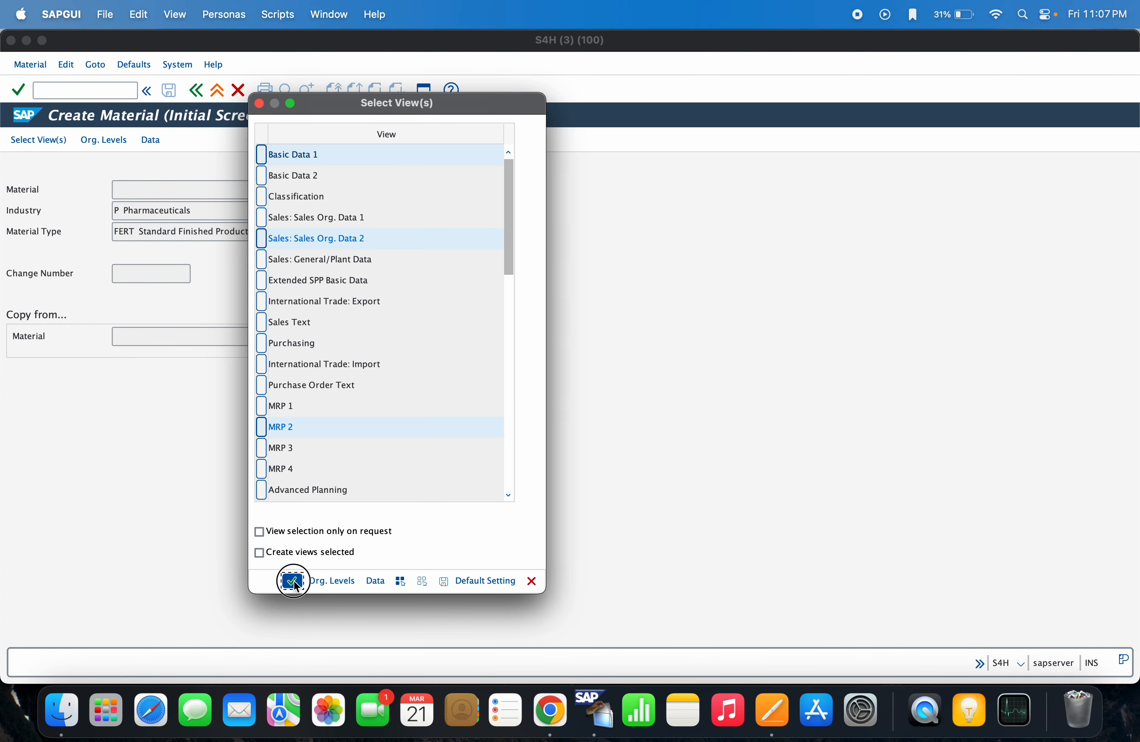
{"action": "type", "text": "usc1"}
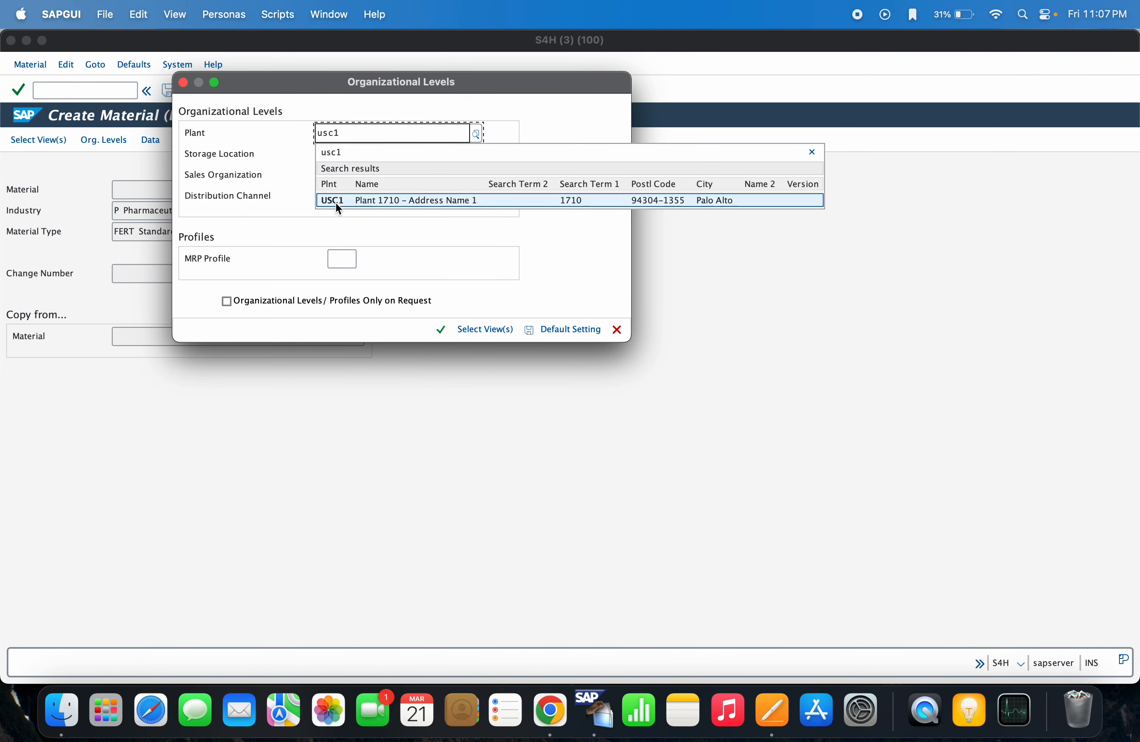
{"action": "left_click", "coordinate": [335, 201]}
{"action": "key", "text": "Return"}
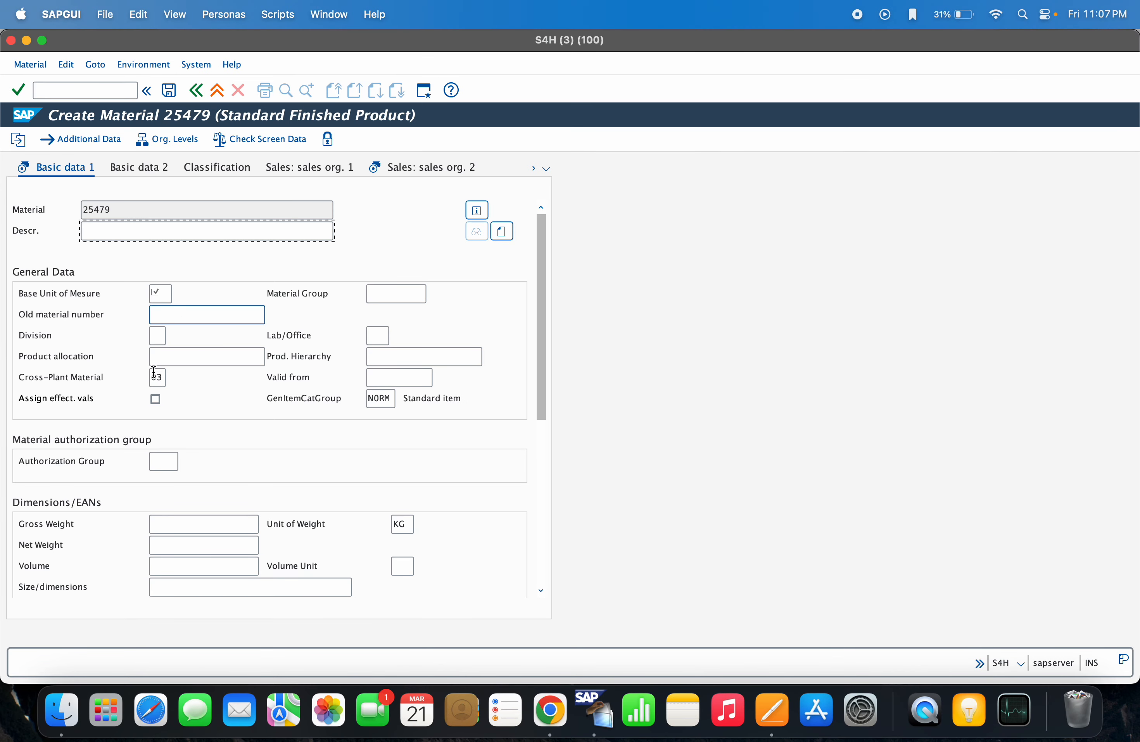
{"action": "left_click", "coordinate": [159, 378]}
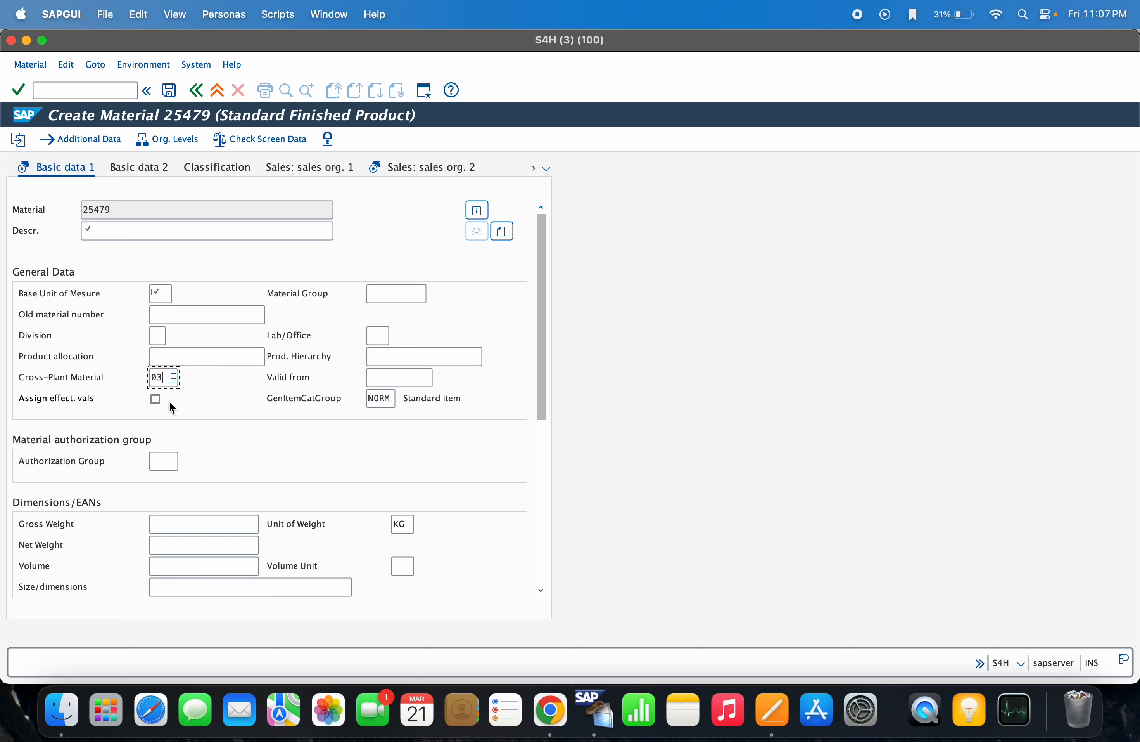
Compare the item category group in the FERT material type details with the general item category group of the new material
{"action": "key", "text": "super+grave"}
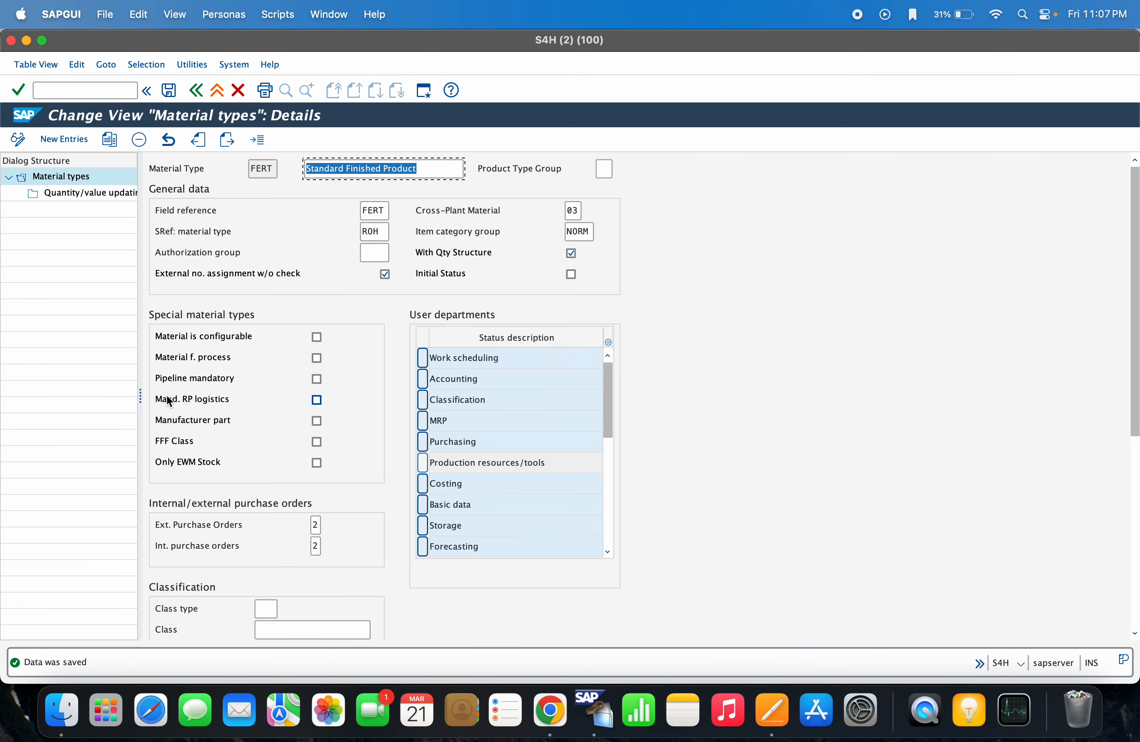
{"action": "left_click", "coordinate": [579, 210]}
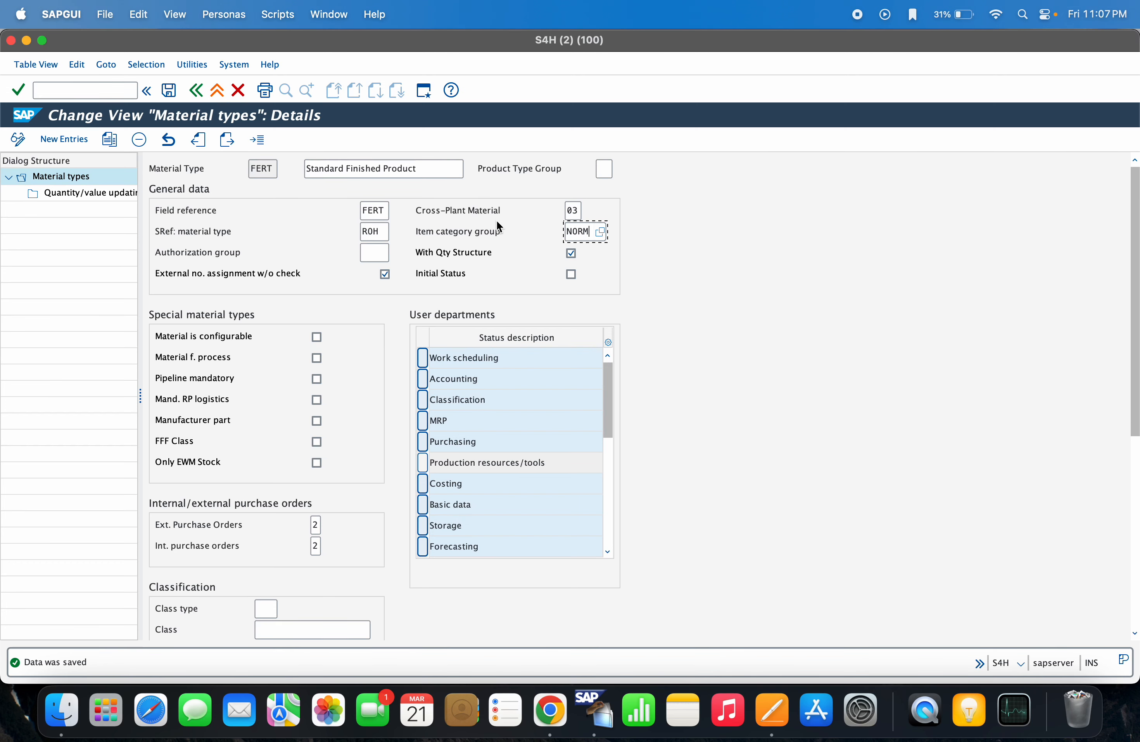
{"action": "key", "text": "super+grave"}
{"action": "key", "text": "super+grave"}
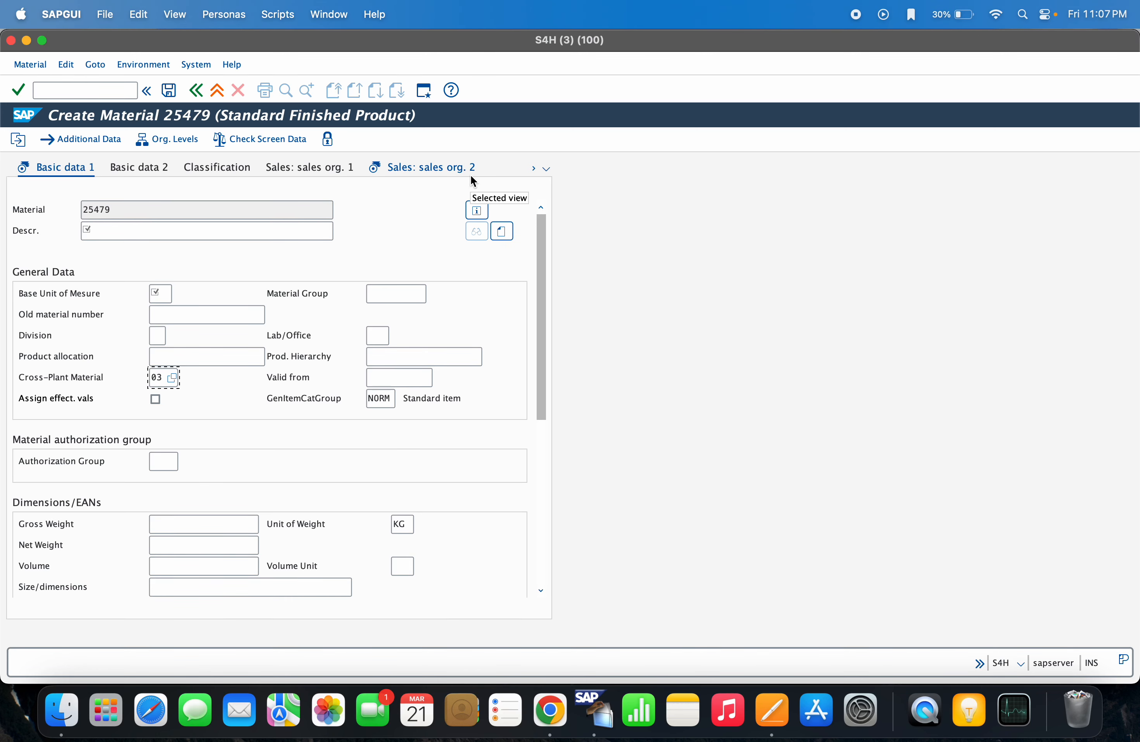
{"action": "key", "text": "Return"}
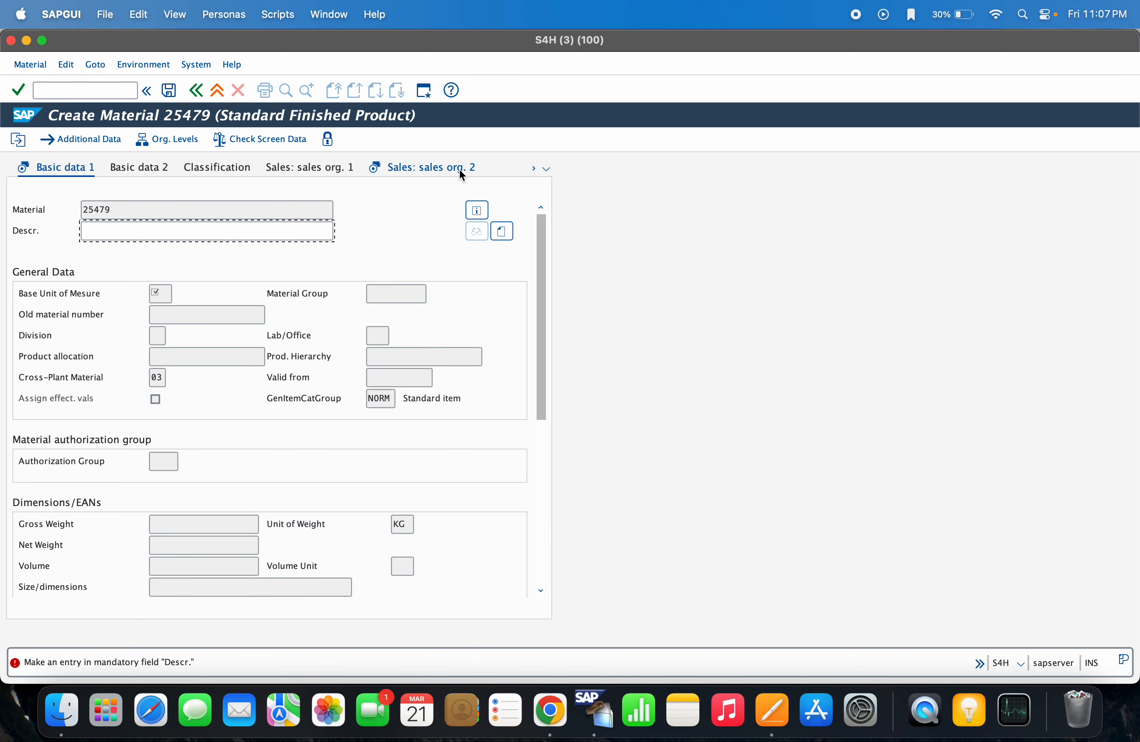
{"action": "left_click", "coordinate": [391, 400]}
{"action": "key", "text": "super+grave"}
Try to open the costing view of the new material from the list of views
{"action": "left_click", "coordinate": [546, 169]}
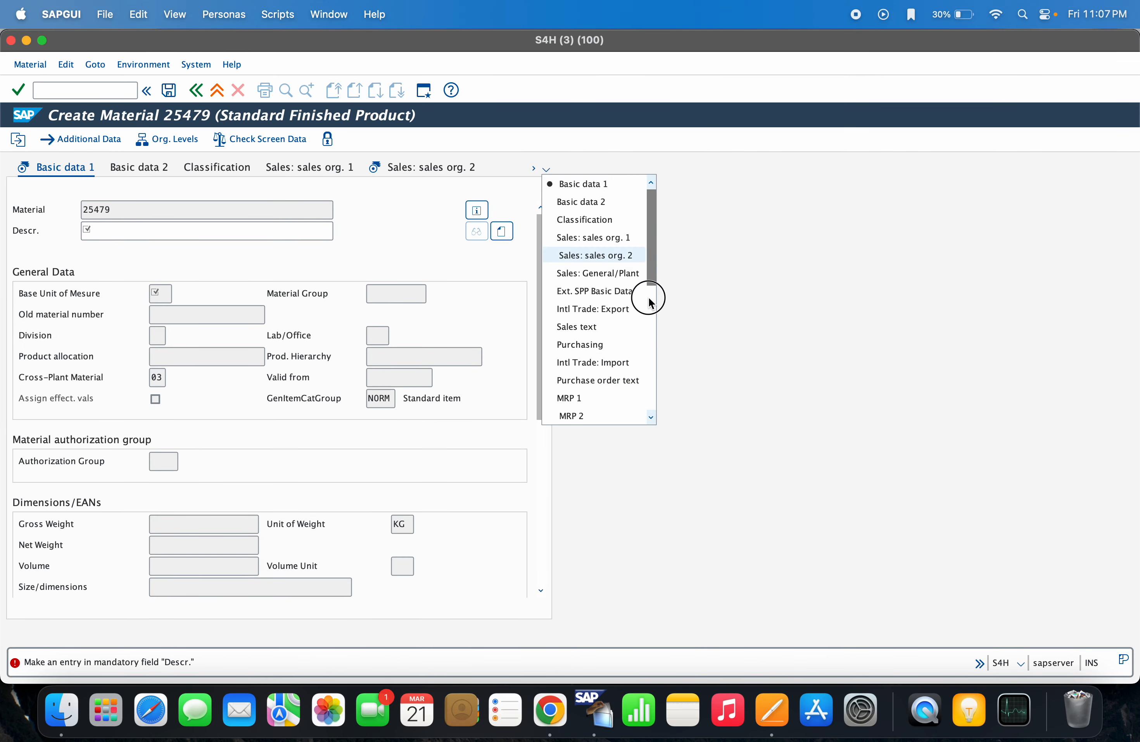
{"action": "left_click", "coordinate": [534, 168]}
{"action": "left_click", "coordinate": [546, 170]}
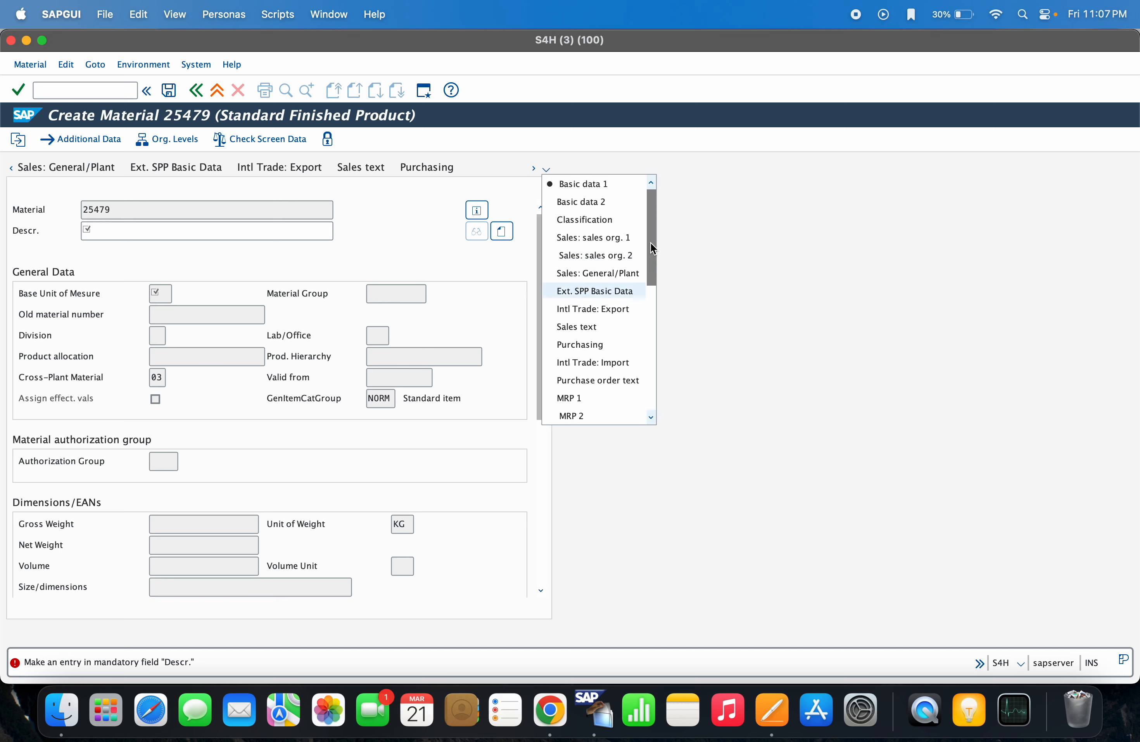
{"action": "left_click_drag", "start_coordinate": [654, 252], "coordinate": [652, 357]}
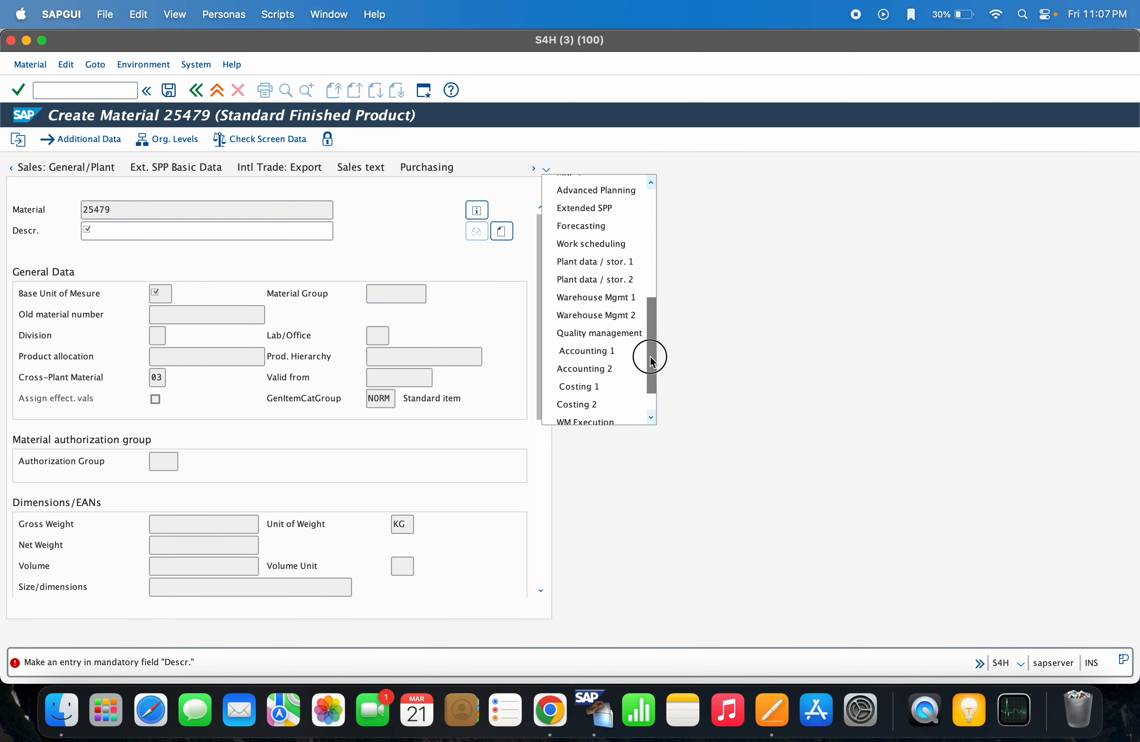
{"action": "left_click", "coordinate": [588, 377]}
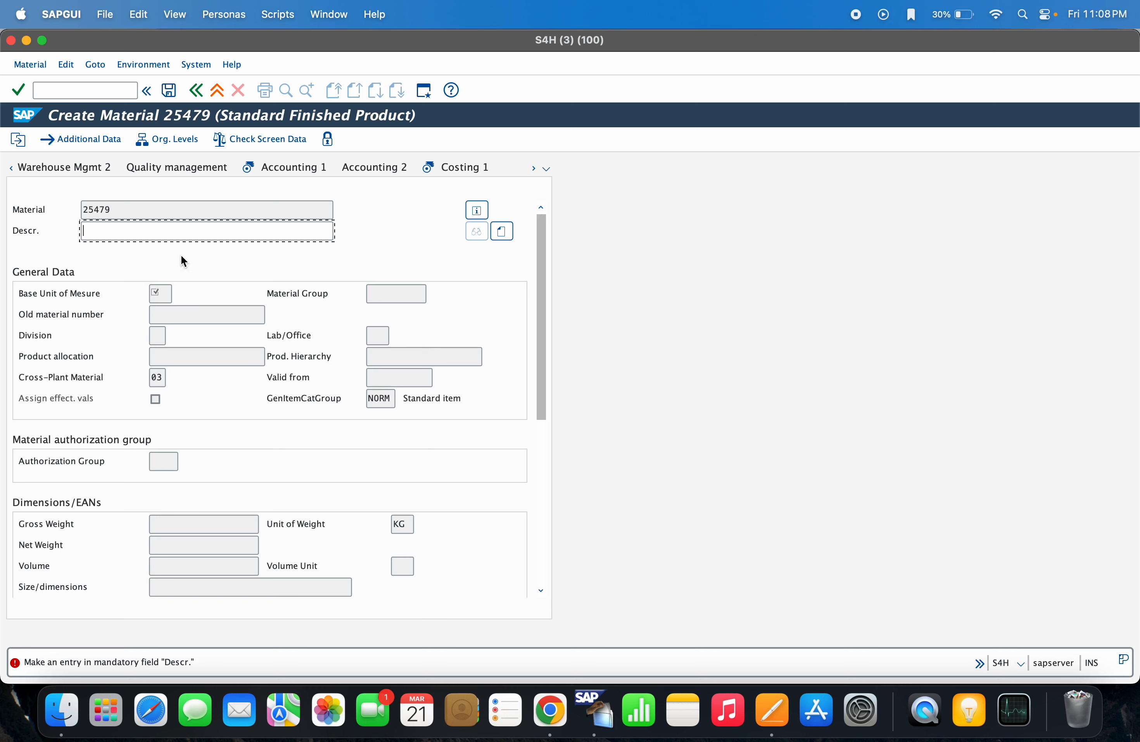
Enter the material description demo and the base unit of measure EA
{"action": "type", "text": "demo"}
{"action": "key", "text": "Return"}
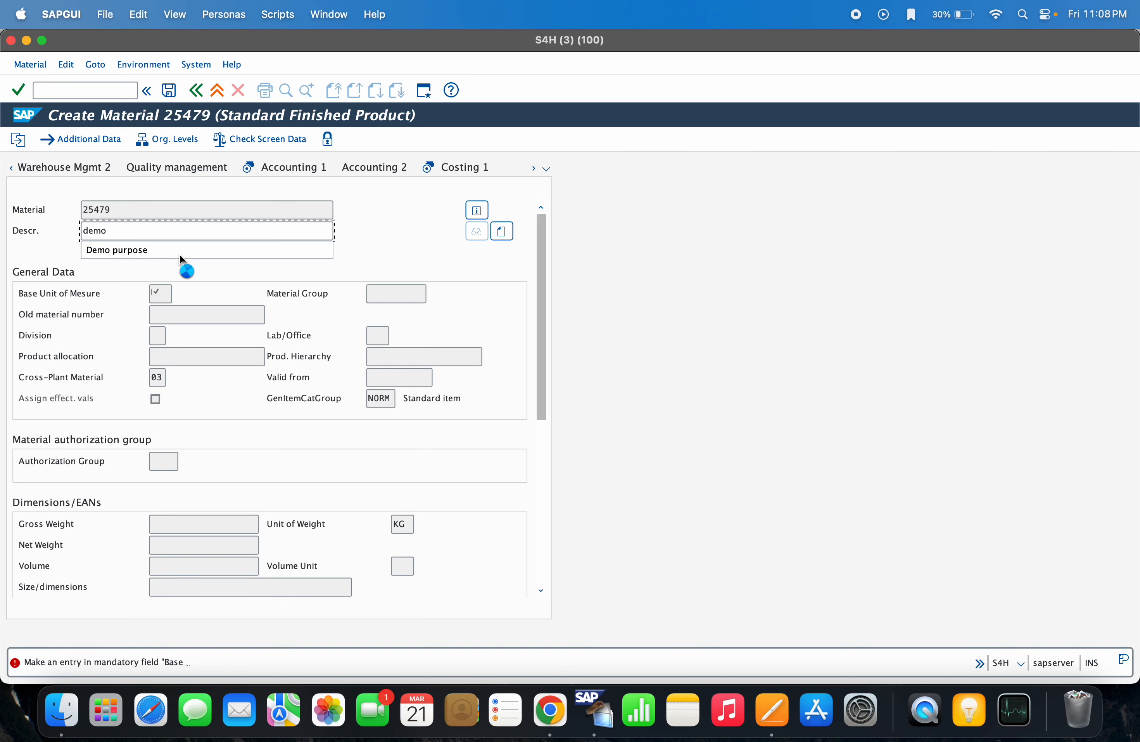
{"action": "left_click", "coordinate": [162, 290]}
{"action": "type", "text": "ea"}
{"action": "key", "text": "Return"}
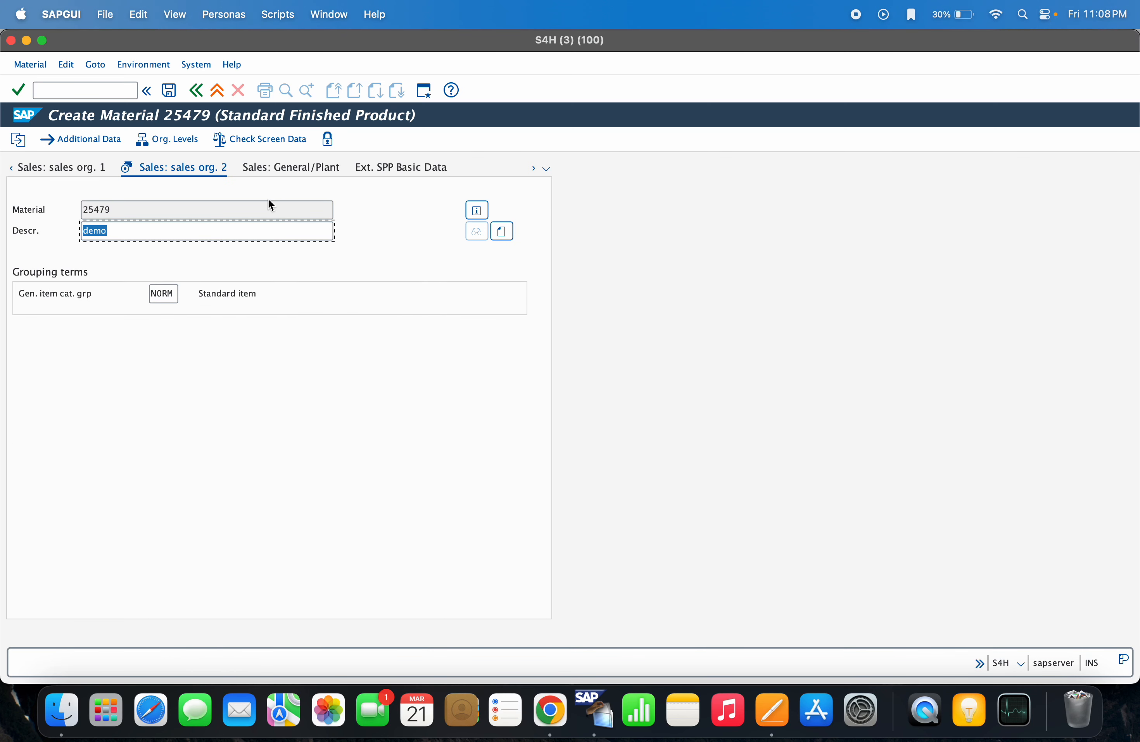
Open the Costing 1 view of the new material to examine its With Qty Structure setting
{"action": "left_click", "coordinate": [546, 168]}
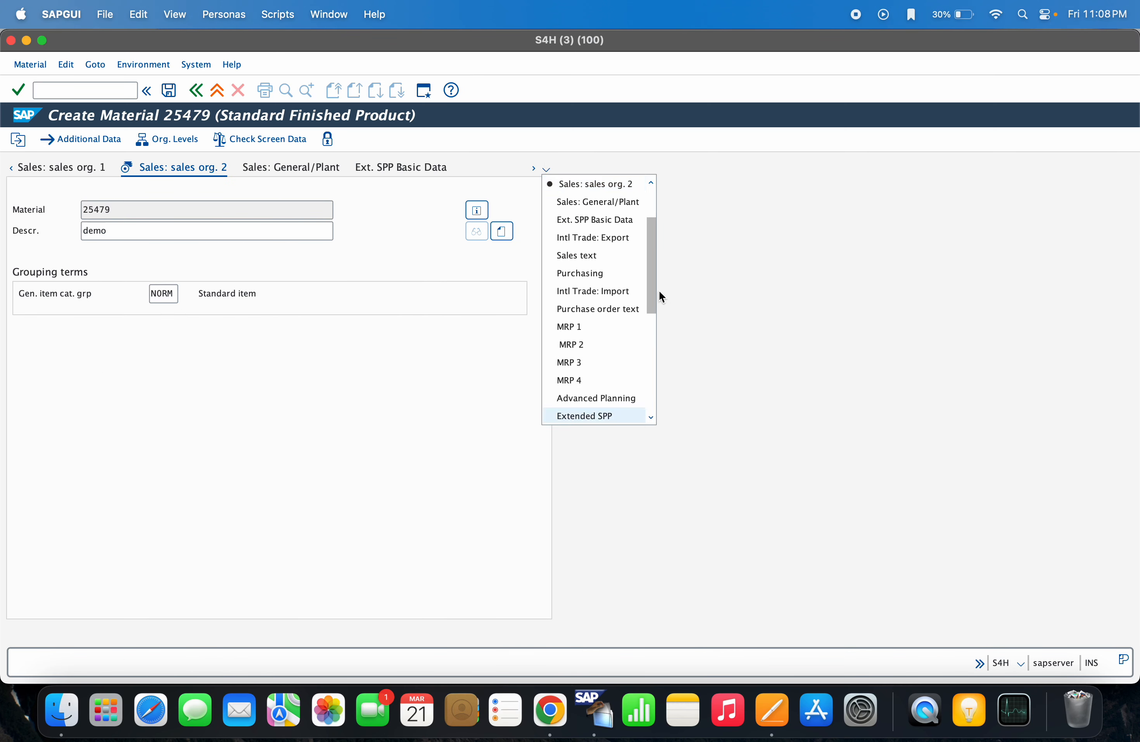
{"action": "left_click_drag", "start_coordinate": [655, 291], "coordinate": [654, 368]}
{"action": "left_click", "coordinate": [599, 361]}
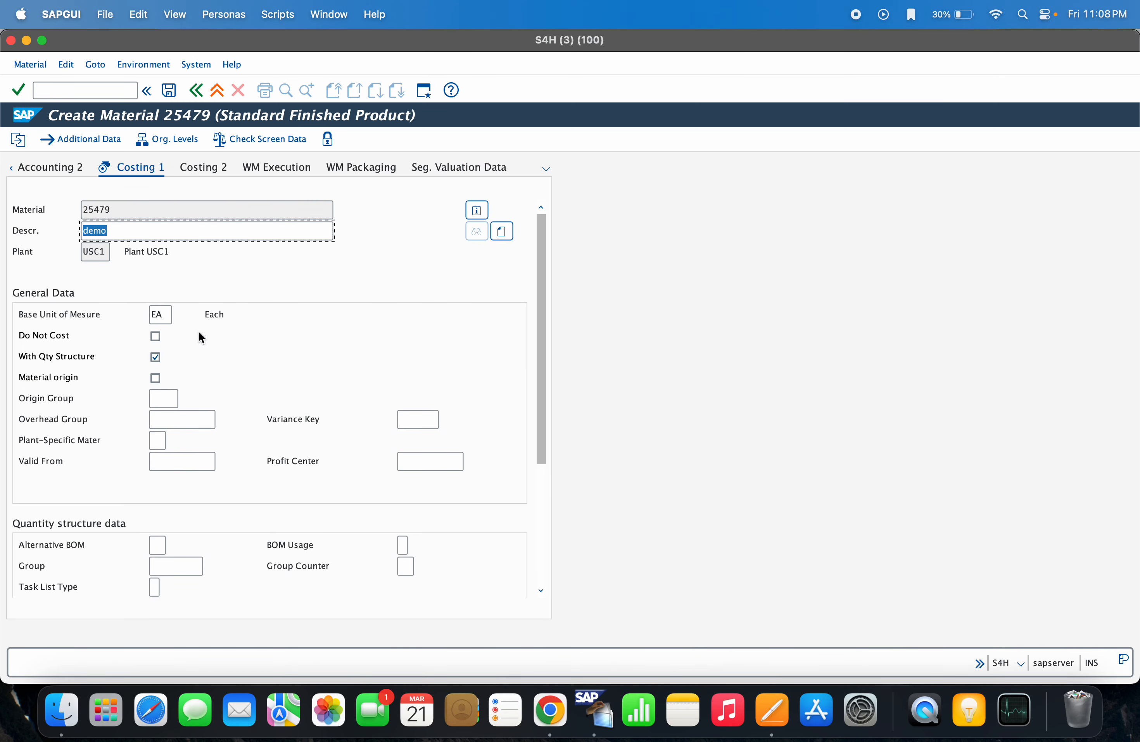
Return to the FERT material type details and examine the price control options in the valuation data
{"action": "key", "text": "super+grave"}
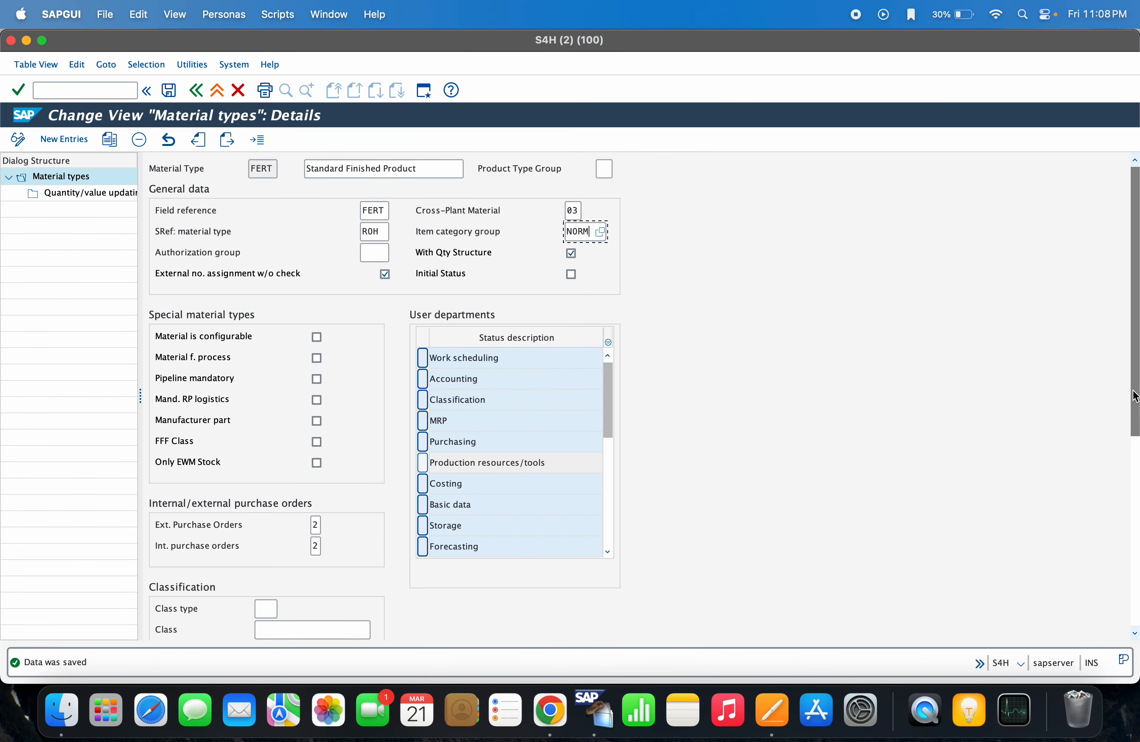
{"action": "left_click_drag", "start_coordinate": [1134, 394], "coordinate": [1128, 512]}
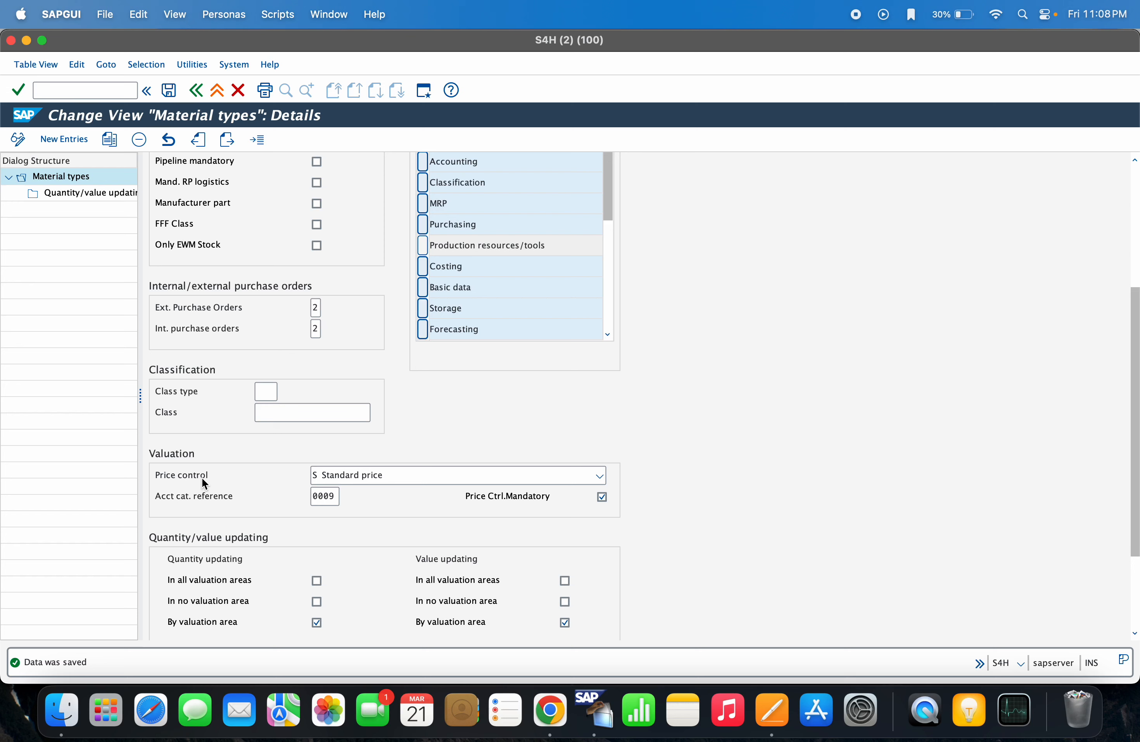
{"action": "left_click", "coordinate": [380, 480]}
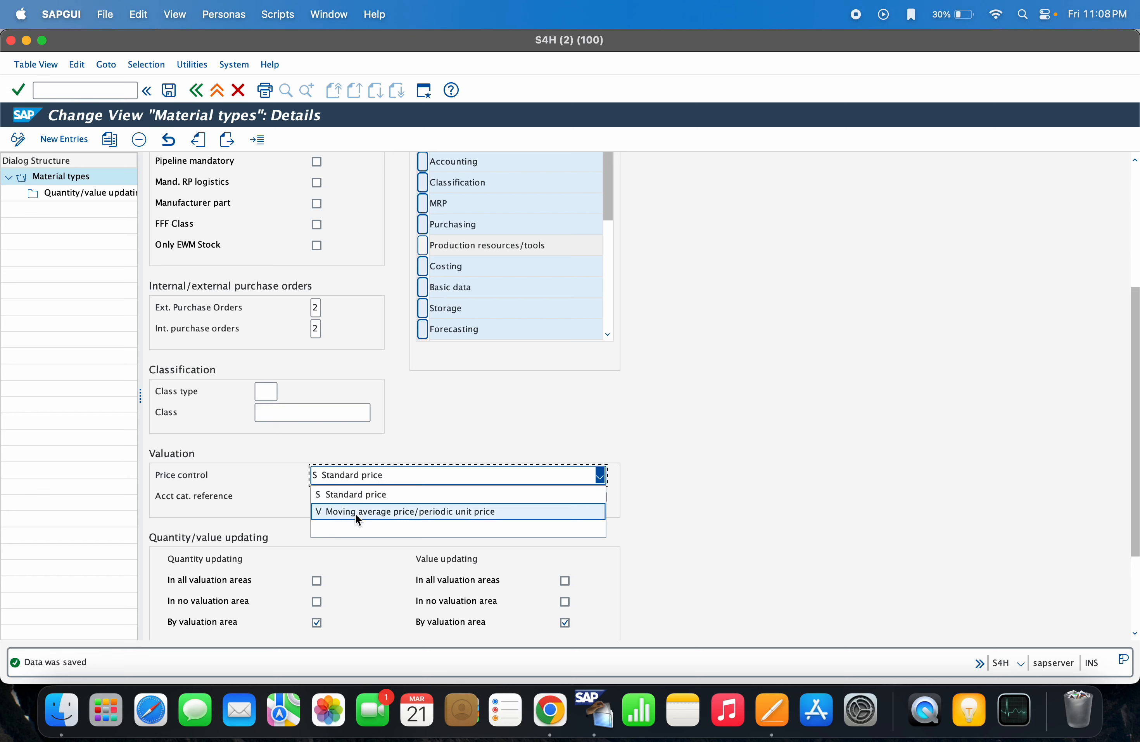
{"action": "left_click", "coordinate": [424, 421]}
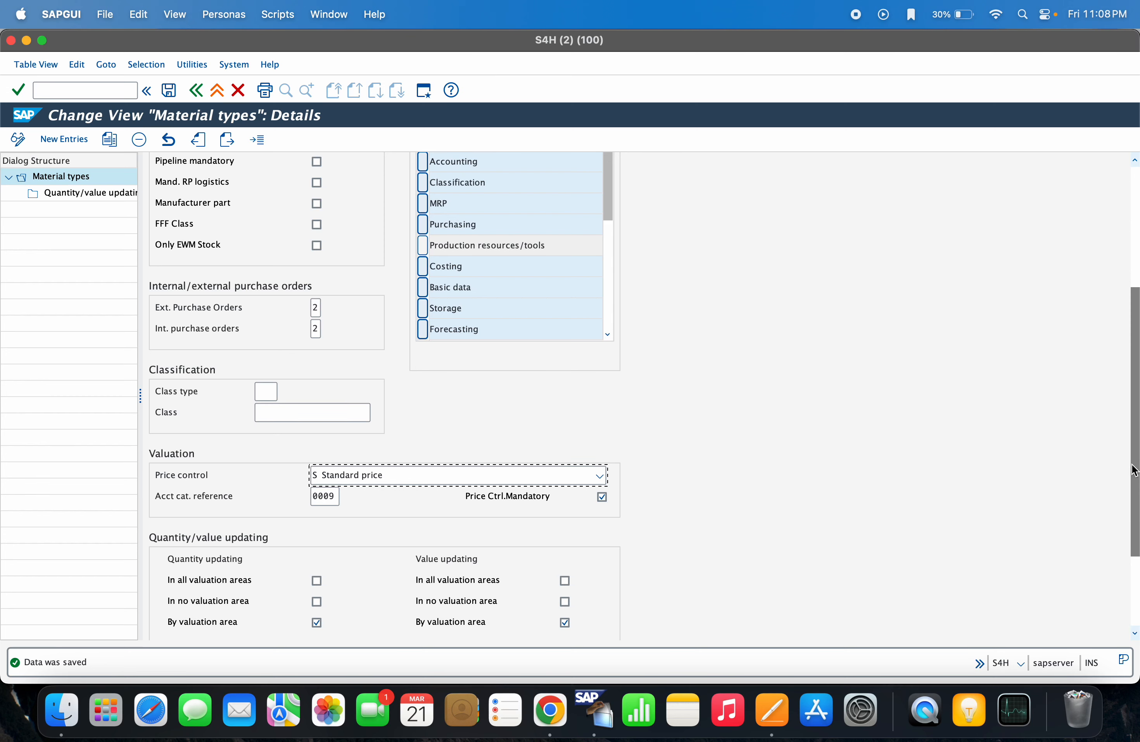
{"action": "left_click_drag", "start_coordinate": [1134, 470], "coordinate": [1134, 349]}
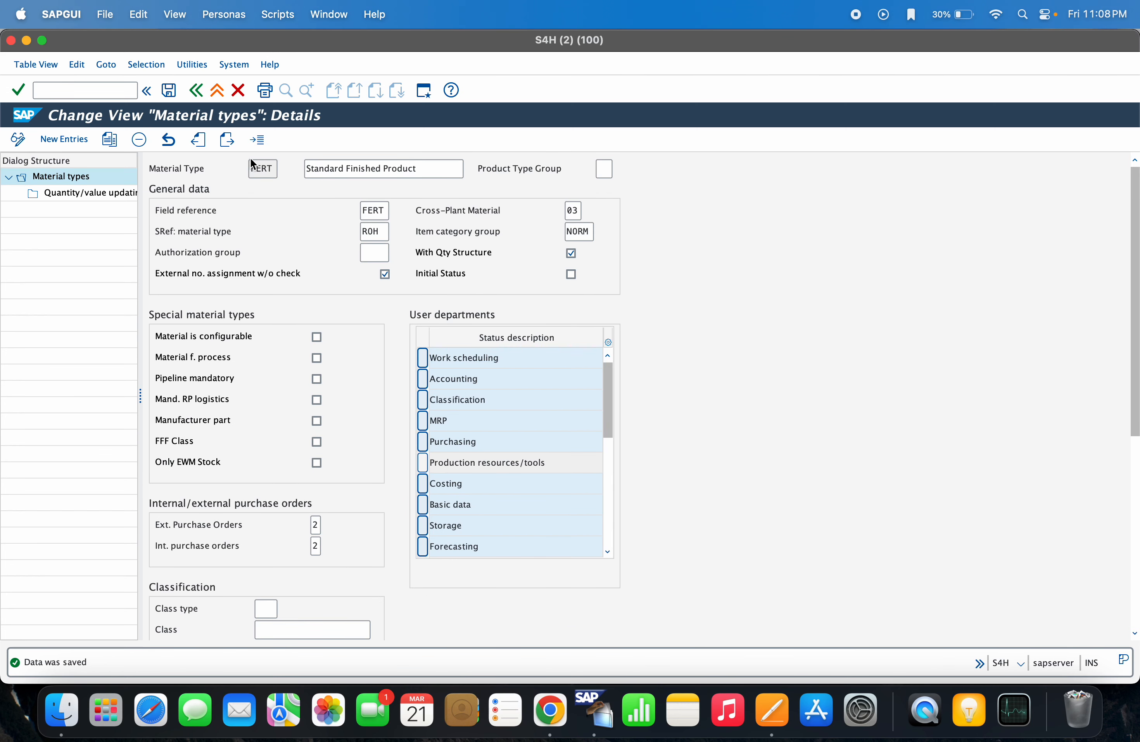
{"action": "left_click_drag", "start_coordinate": [251, 167], "coordinate": [277, 168]}
{"action": "left_click_drag", "start_coordinate": [1136, 329], "coordinate": [1135, 506]}
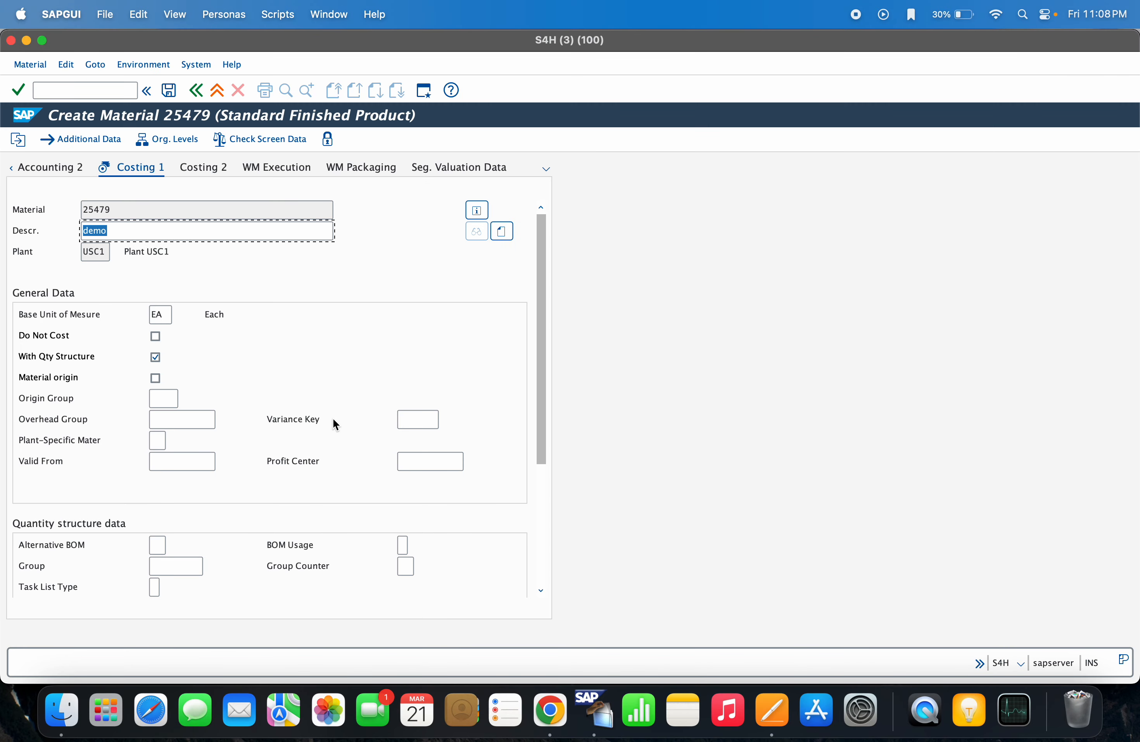
Open the Accounting 1 view of the new material and examine its price control under the prices and values
{"action": "left_click", "coordinate": [546, 168]}
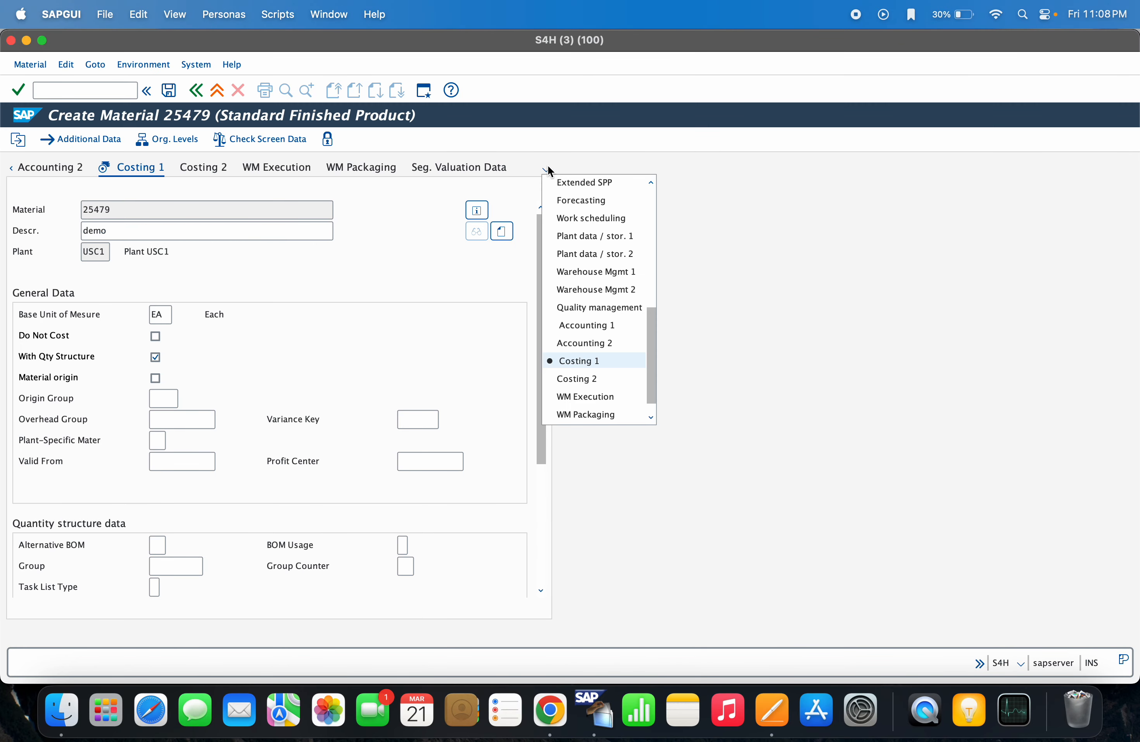
{"action": "left_click", "coordinate": [586, 326]}
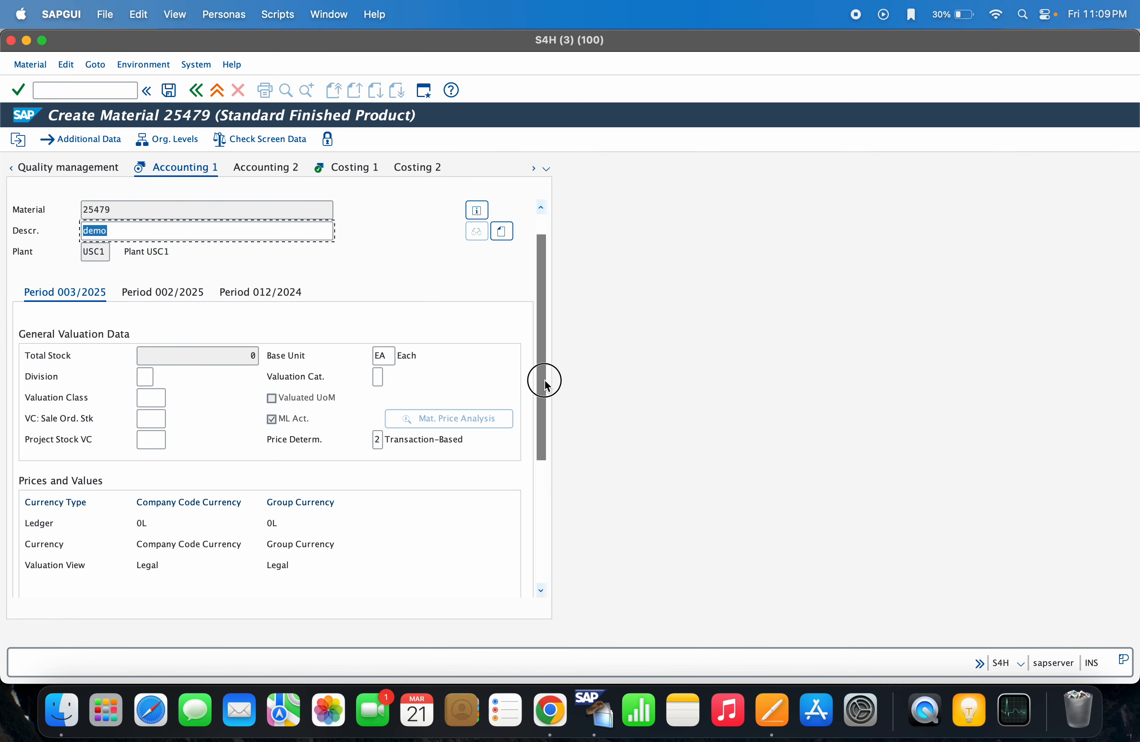
{"action": "left_click_drag", "start_coordinate": [542, 377], "coordinate": [546, 459]}
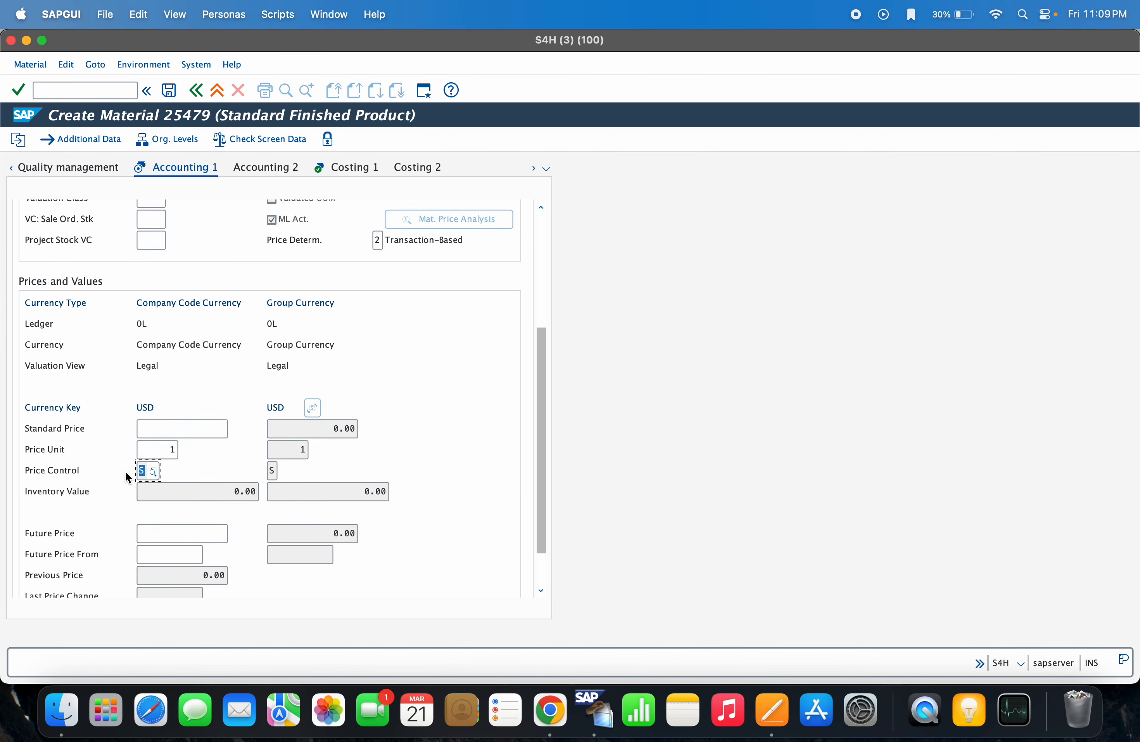
Set the FERT material type's price control to V Moving average price/periodic unit price and save the change
{"action": "key", "text": "super+grave"}
{"action": "left_click", "coordinate": [357, 376]}
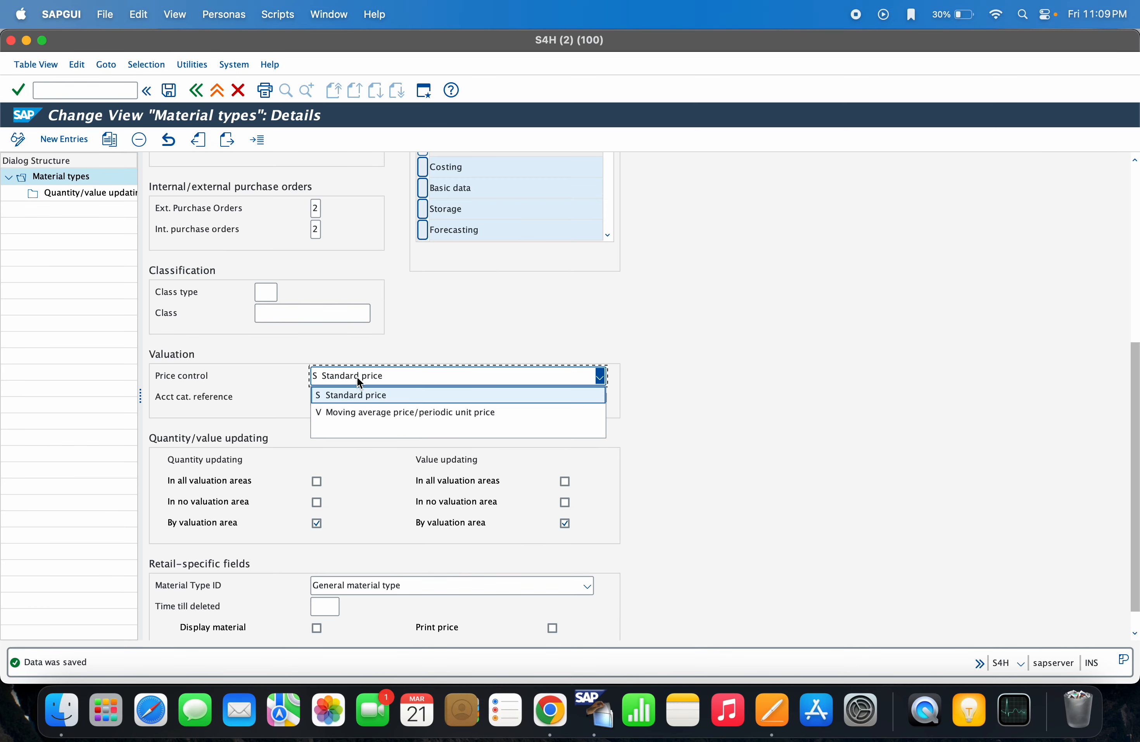
{"action": "left_click", "coordinate": [357, 411]}
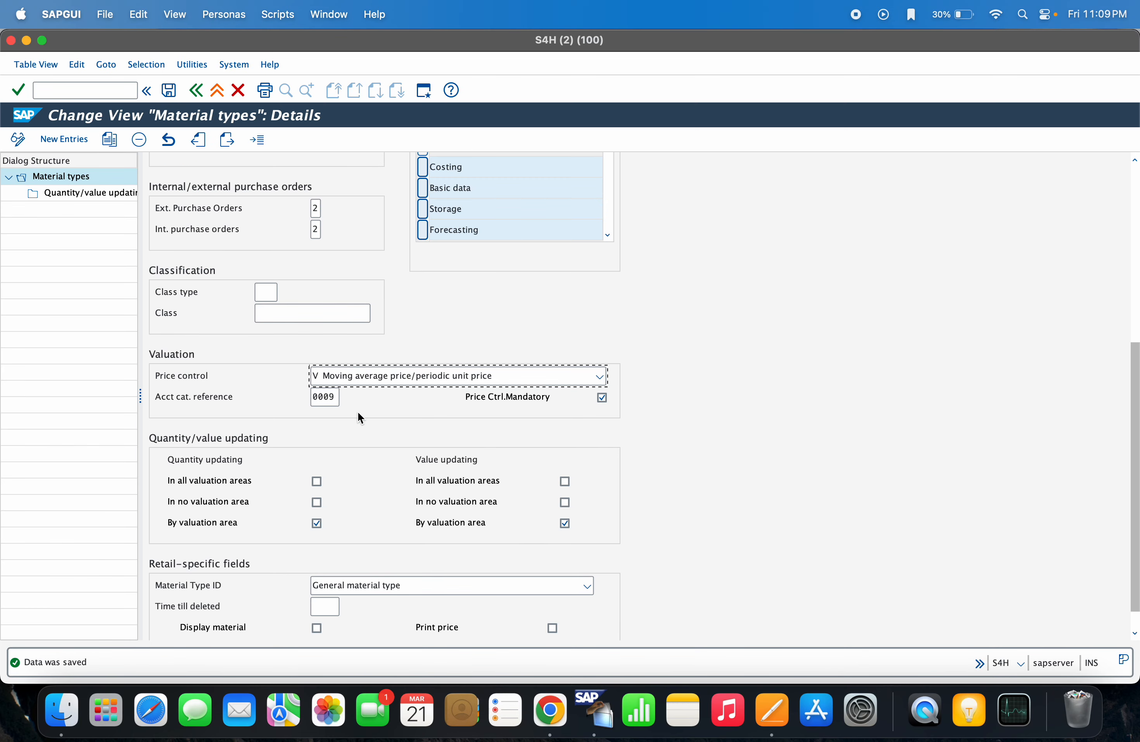
{"action": "key", "text": "super+grave"}
{"action": "key", "text": "super+grave"}
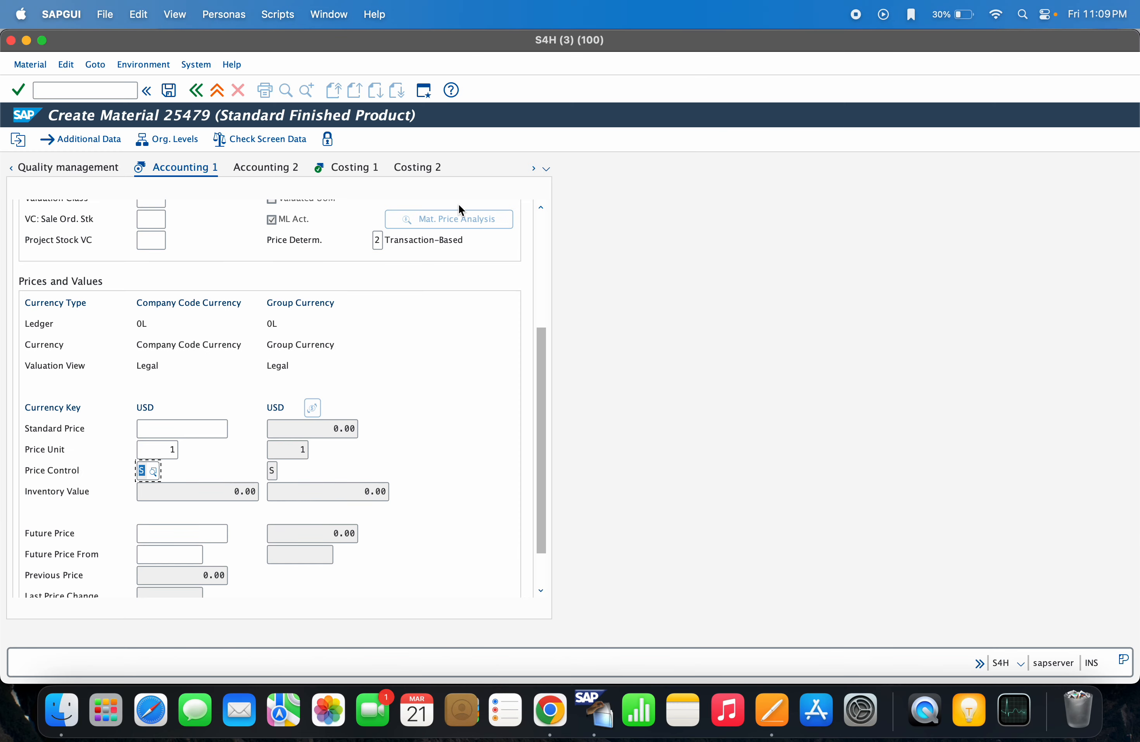
{"action": "key", "text": "super+grave"}
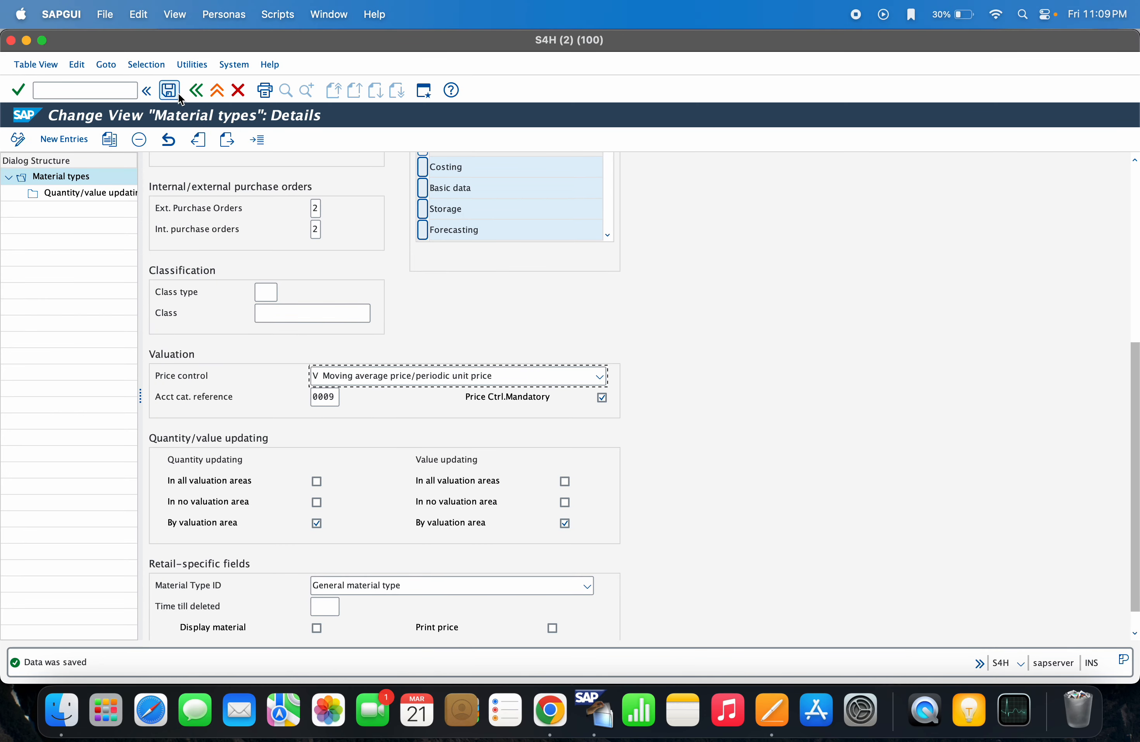
{"action": "left_click", "coordinate": [169, 90]}
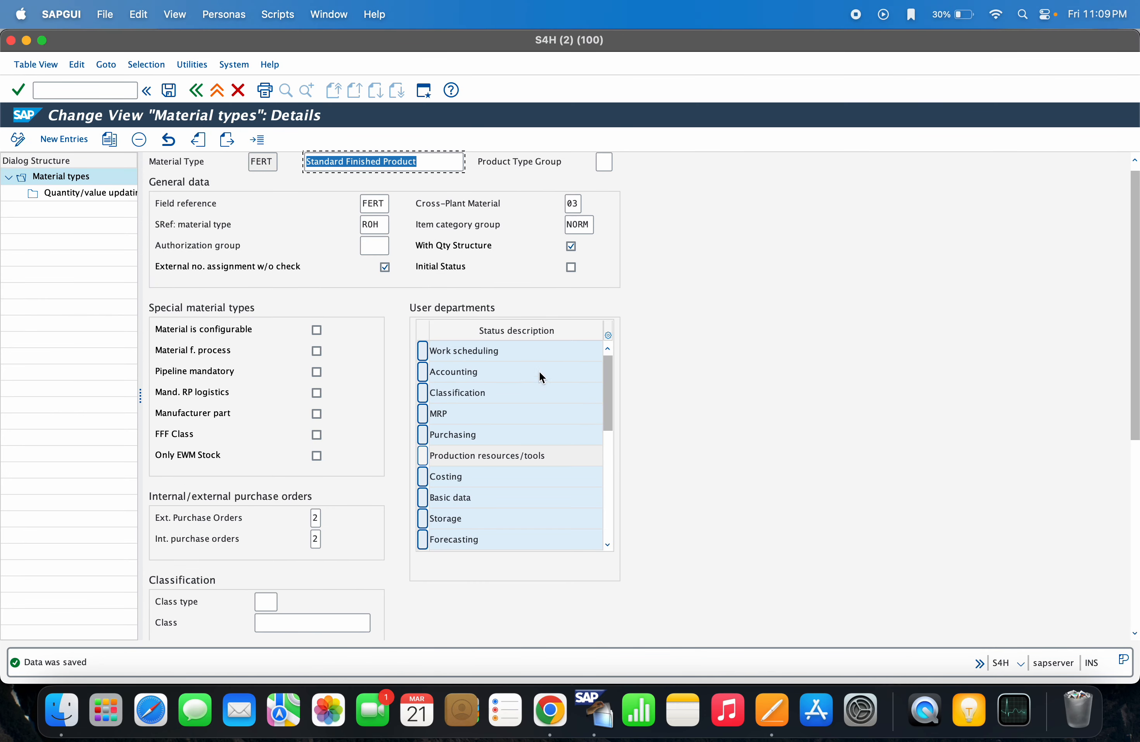
{"action": "left_click", "coordinate": [611, 377]}
{"action": "left_click_drag", "start_coordinate": [611, 378], "coordinate": [601, 437]}
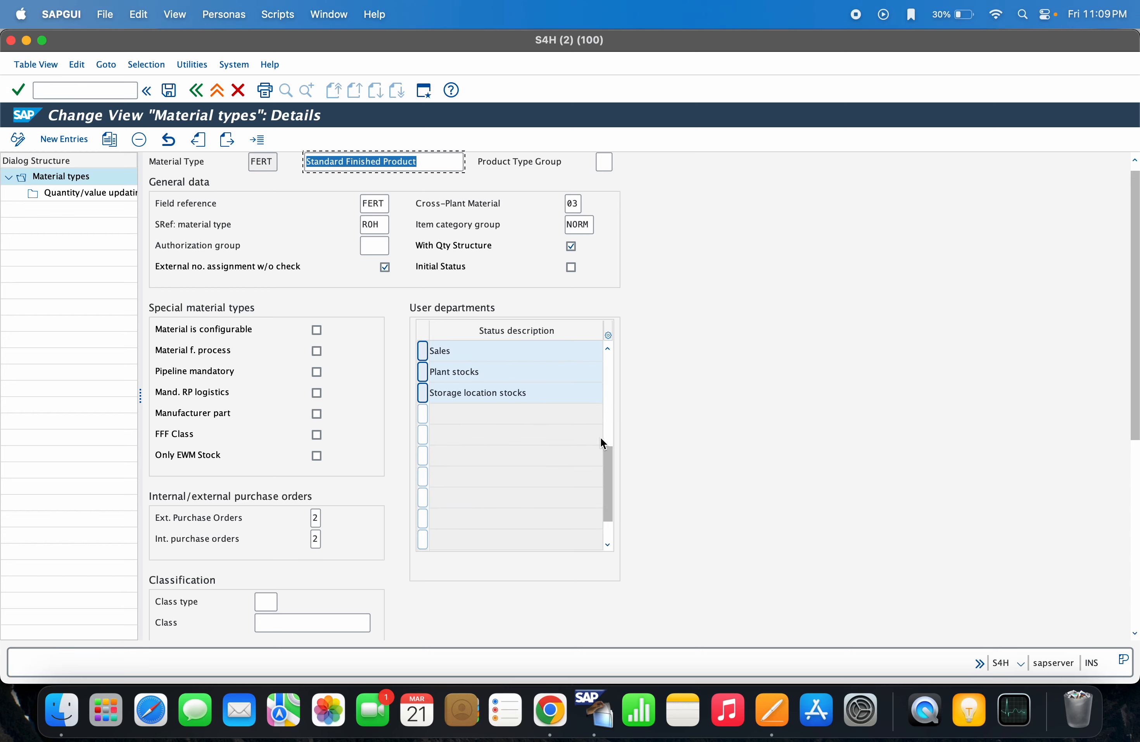
{"action": "scroll", "coordinate": [399, 417], "scroll_direction": "down", "scroll_amount": 5}
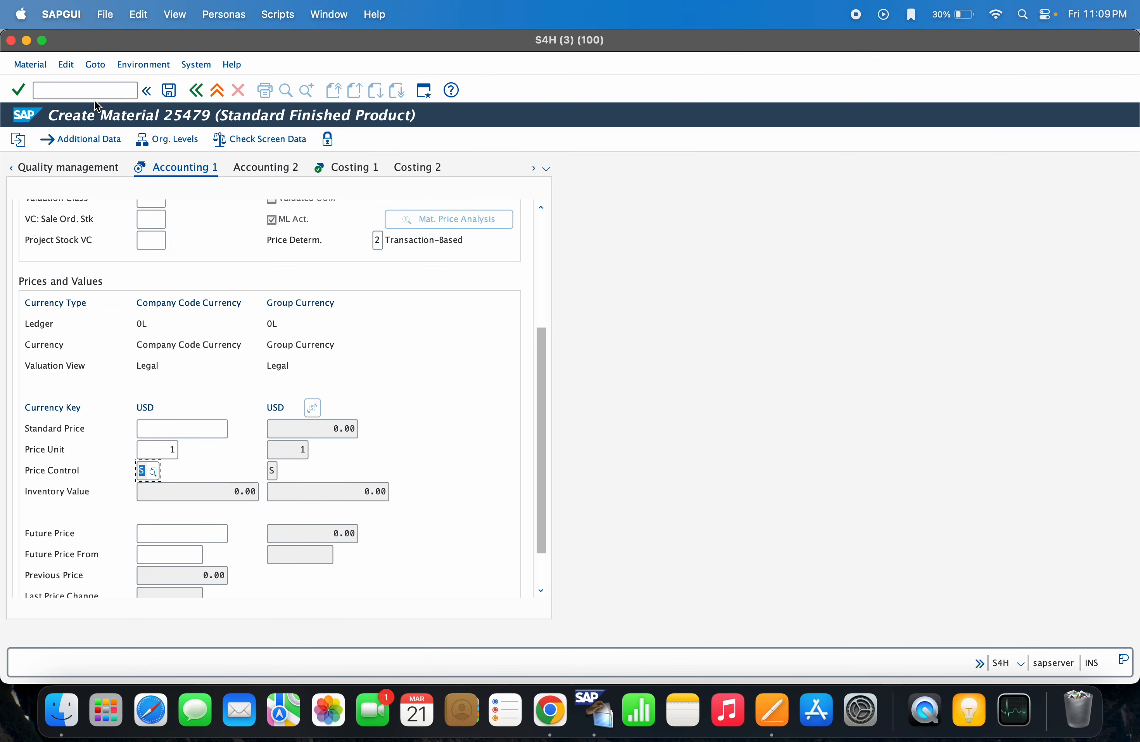
Restart transaction MM01 and create a new FERT material with the preselected views for plant USC1
{"action": "left_click", "coordinate": [94, 96]}
{"action": "type", "text": "/nmm01"}
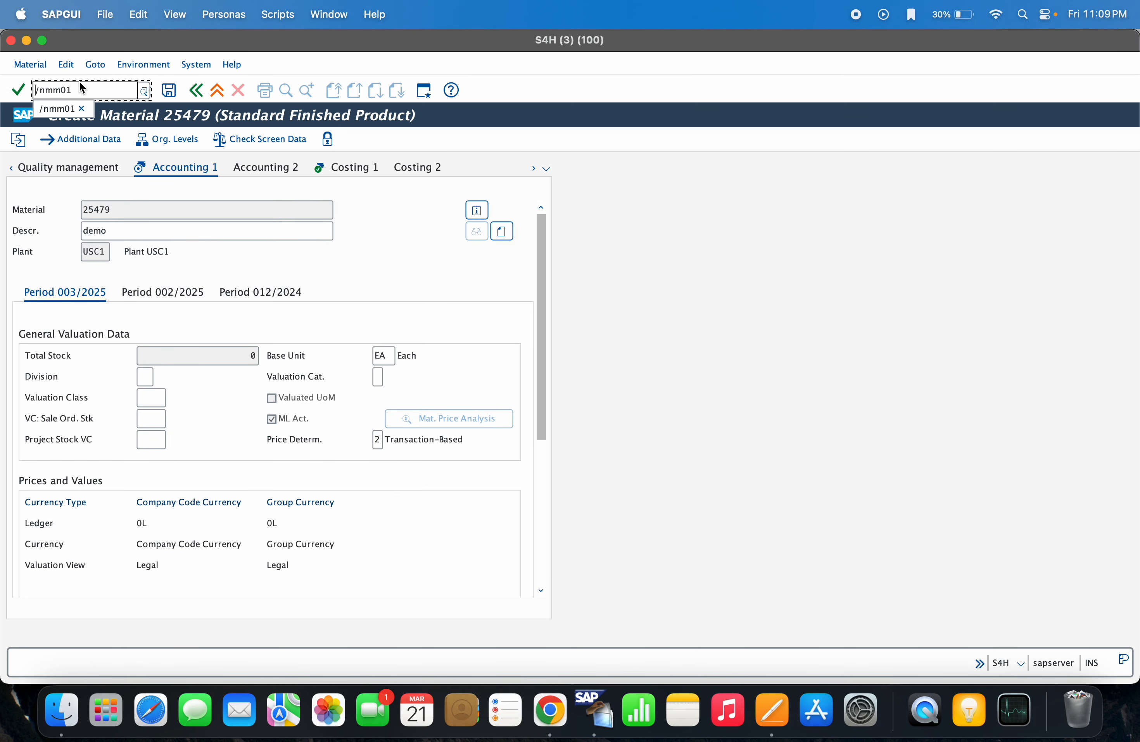
{"action": "key", "text": "Return"}
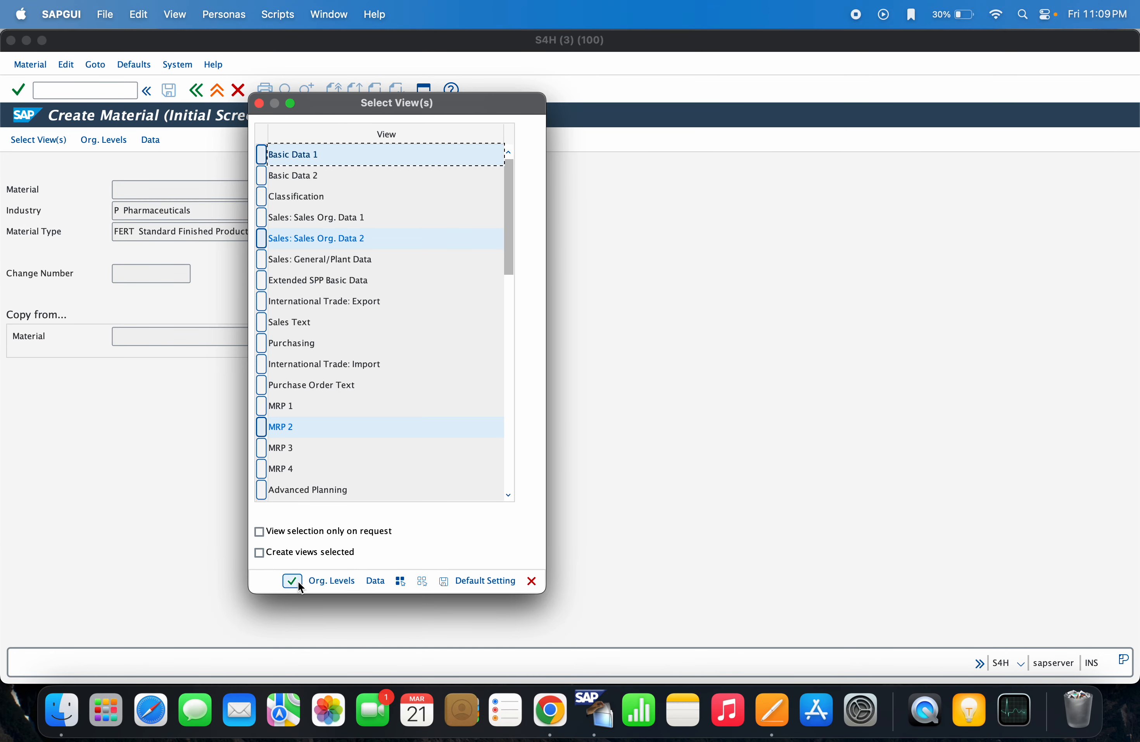
{"action": "left_click", "coordinate": [290, 581]}
{"action": "type", "text": "usc1"}
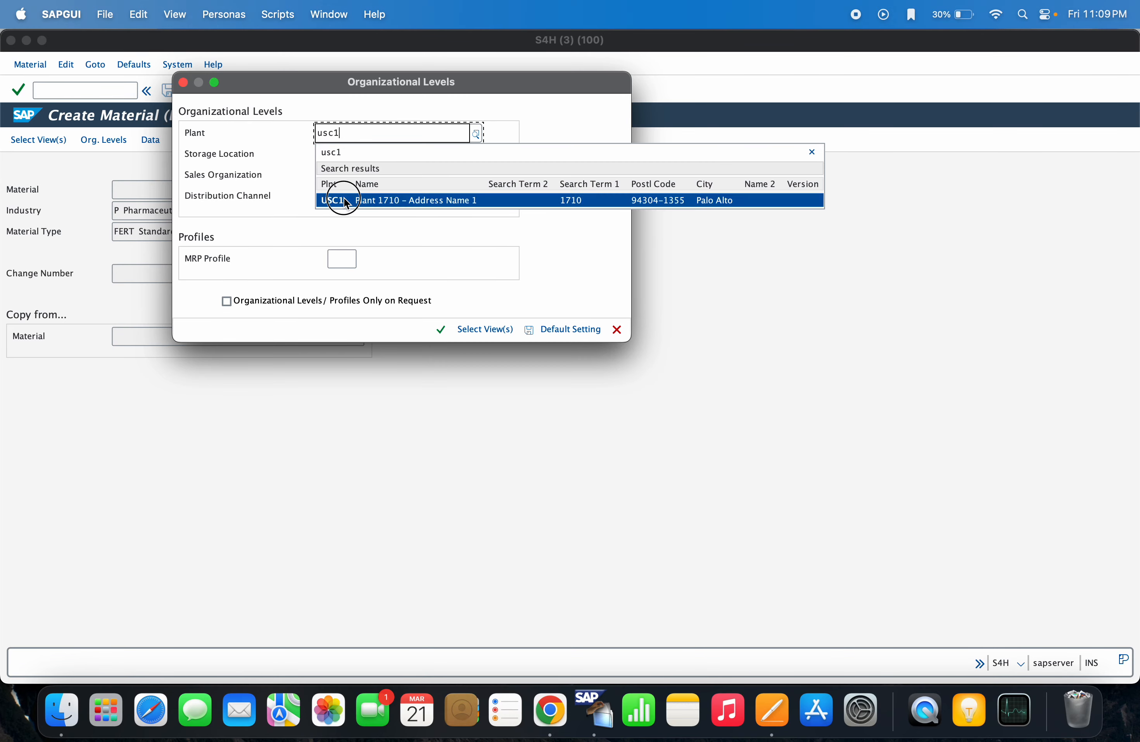
{"action": "left_click", "coordinate": [339, 199]}
{"action": "key", "text": "Return"}
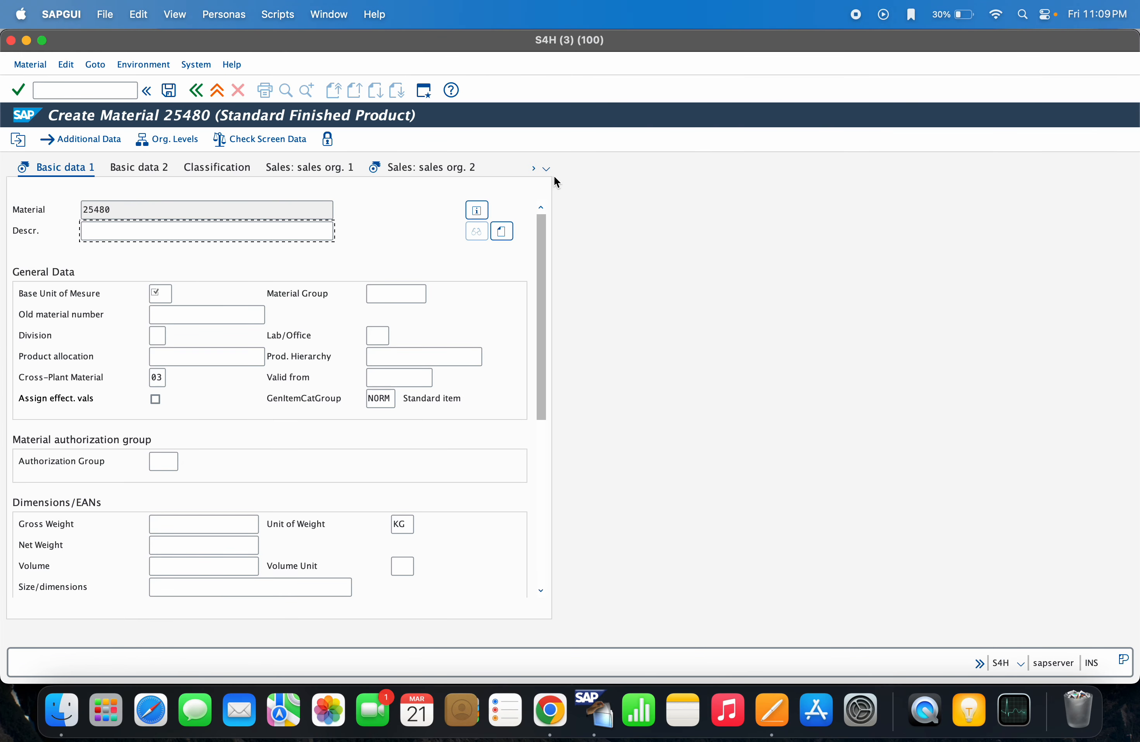
Enter the description demo and the base unit of measure EA for the newly started material
{"action": "left_click", "coordinate": [546, 168]}
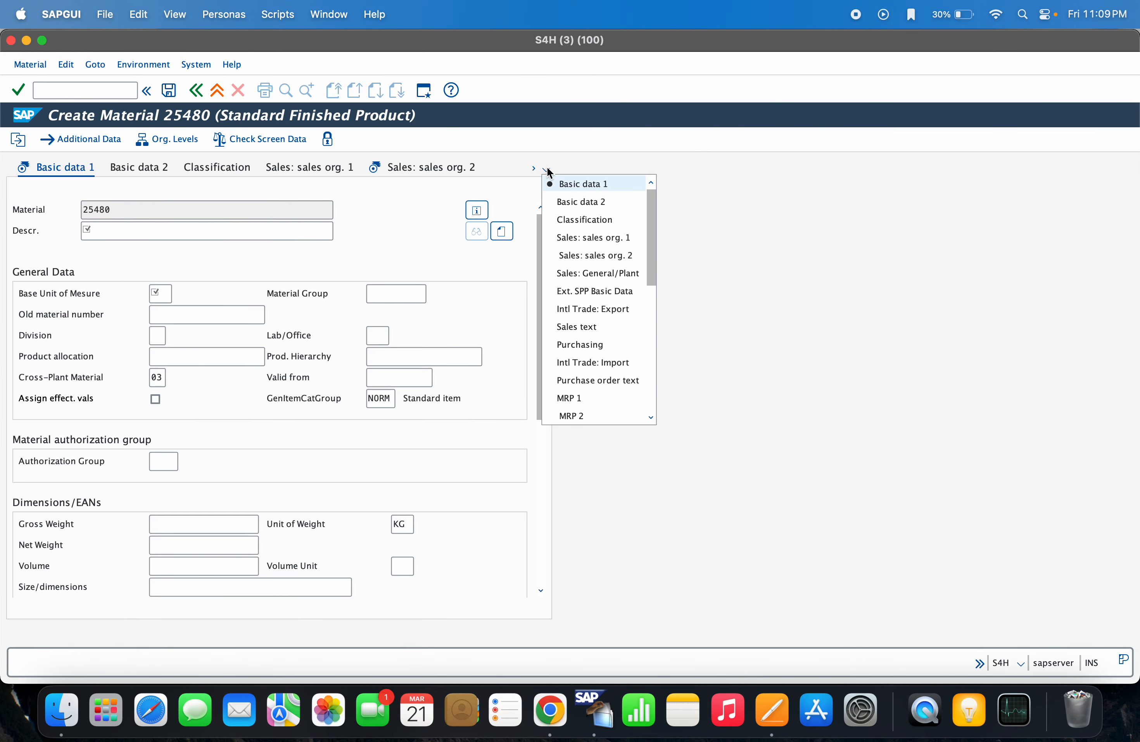
{"action": "left_click", "coordinate": [185, 234]}
{"action": "type", "text": "demo"}
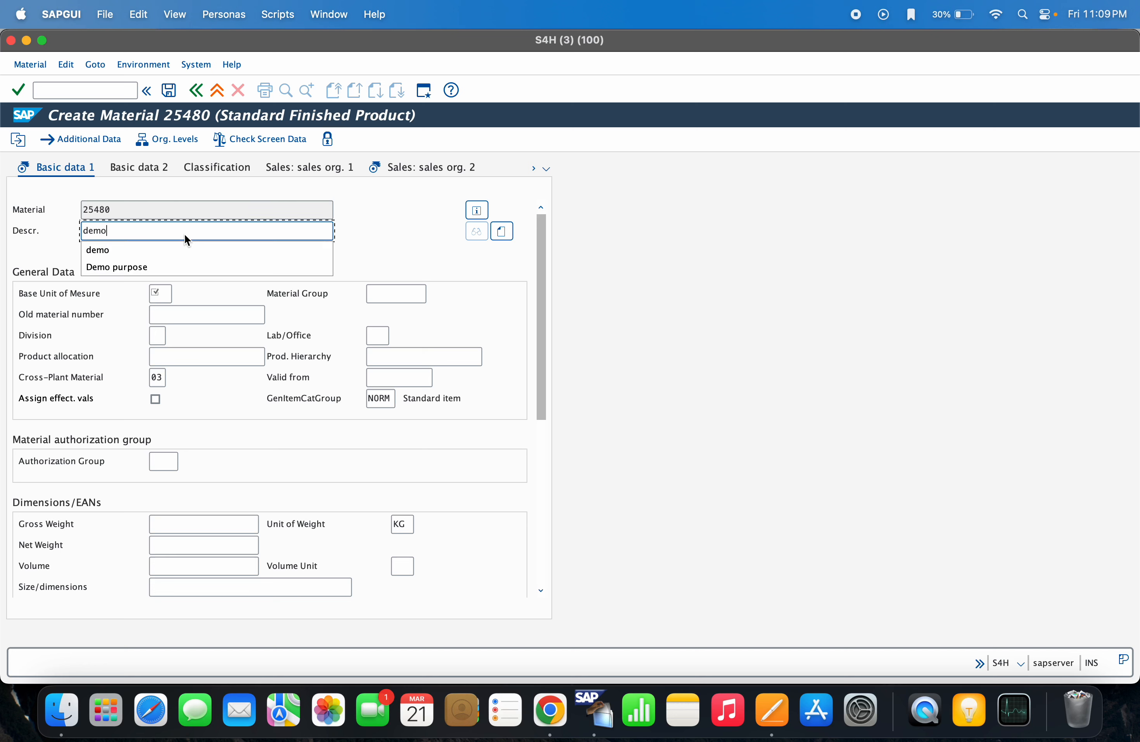
{"action": "key", "text": "Return"}
{"action": "type", "text": "ea"}
{"action": "key", "text": "Return"}
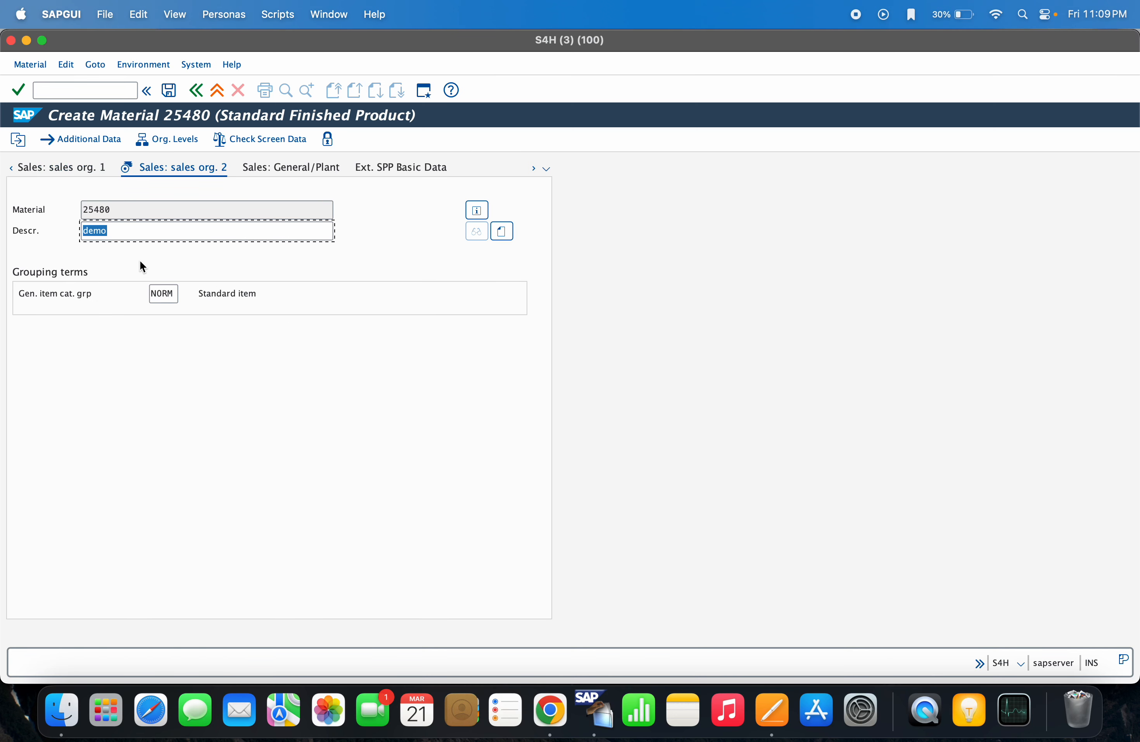
Open the Accounting 1 view of the newly started material to check its default price control
{"action": "left_click", "coordinate": [549, 170]}
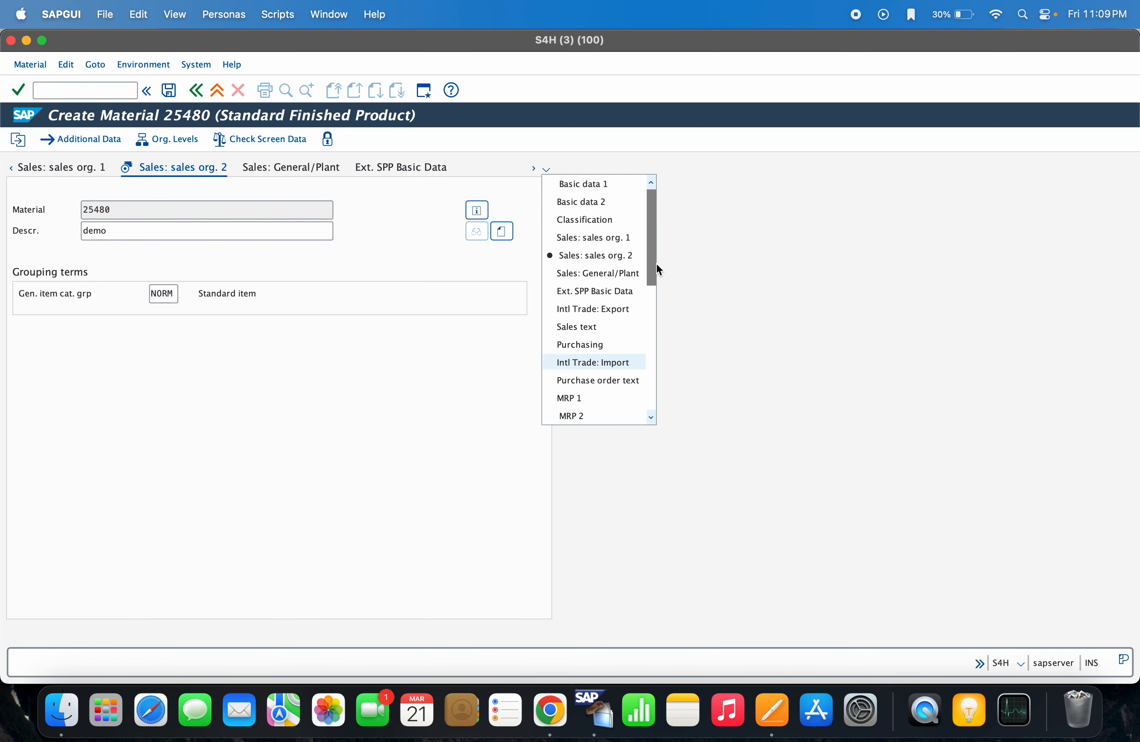
{"action": "left_click_drag", "start_coordinate": [656, 263], "coordinate": [654, 405]}
{"action": "left_click", "coordinate": [582, 293]}
{"action": "scroll", "coordinate": [298, 410], "scroll_direction": "down", "scroll_amount": 5}
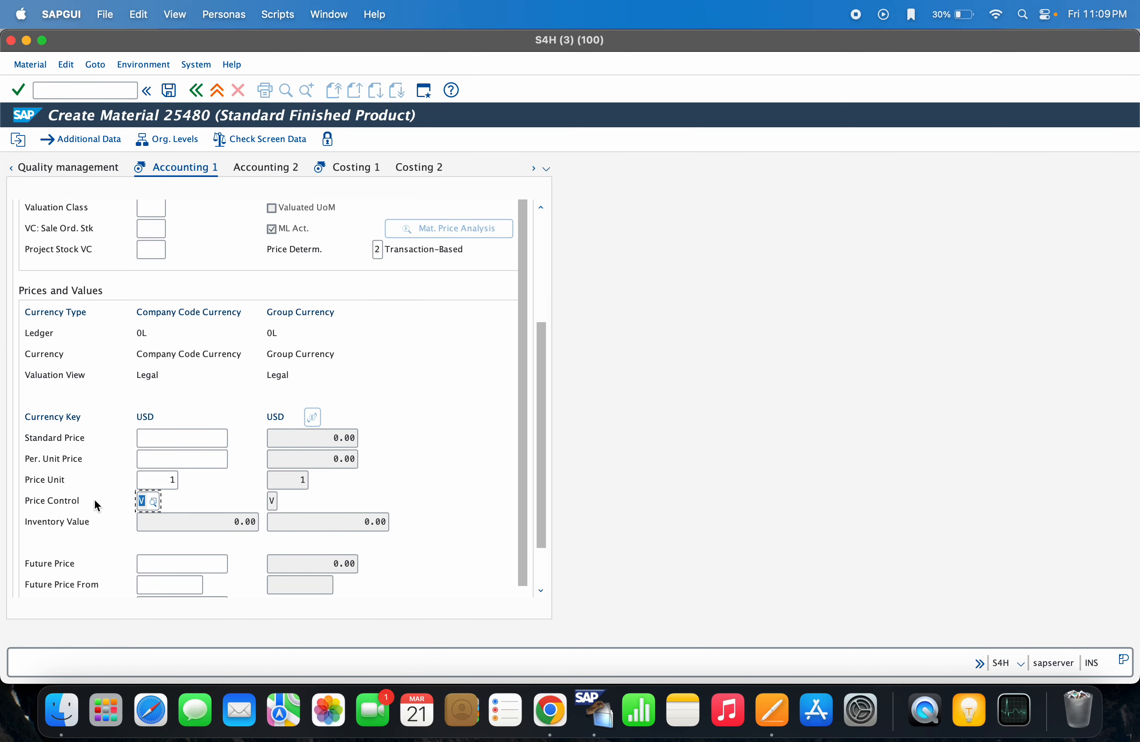
Examine the external and internal purchase order settings in the FERT material type details
{"action": "key", "text": "super+grave"}
{"action": "key", "text": "super+grave"}
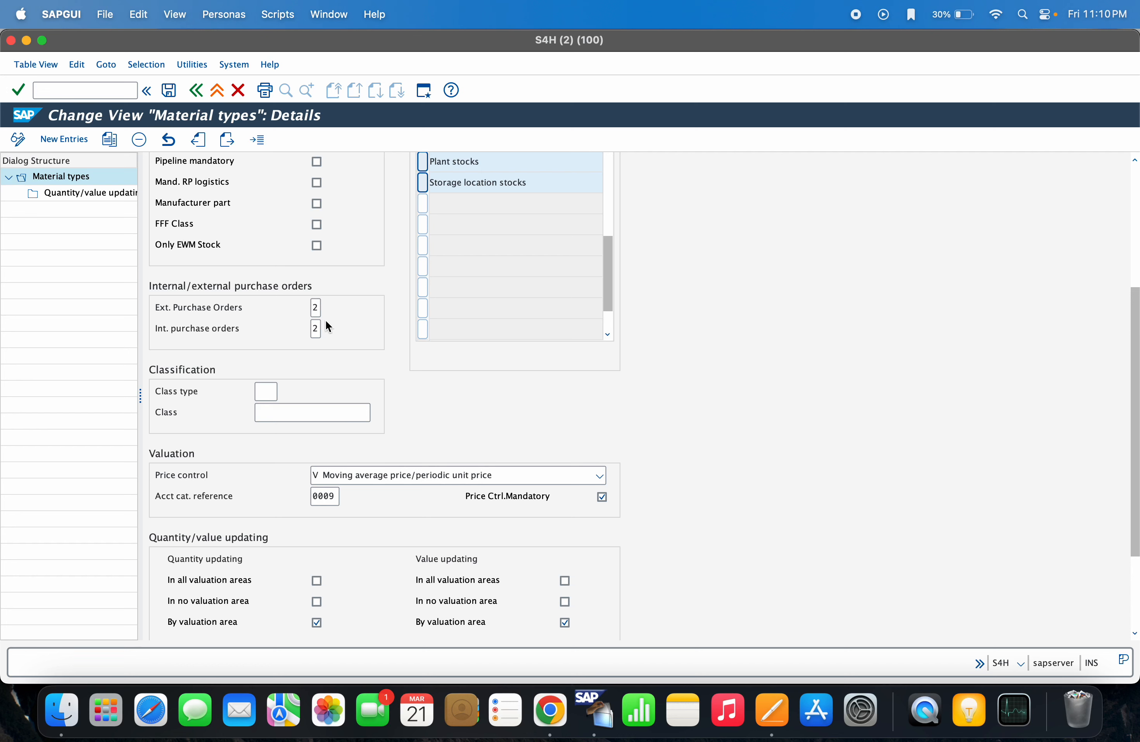
{"action": "left_click_drag", "start_coordinate": [319, 312], "coordinate": [302, 309]}
{"action": "left_click_drag", "start_coordinate": [158, 328], "coordinate": [233, 337]}
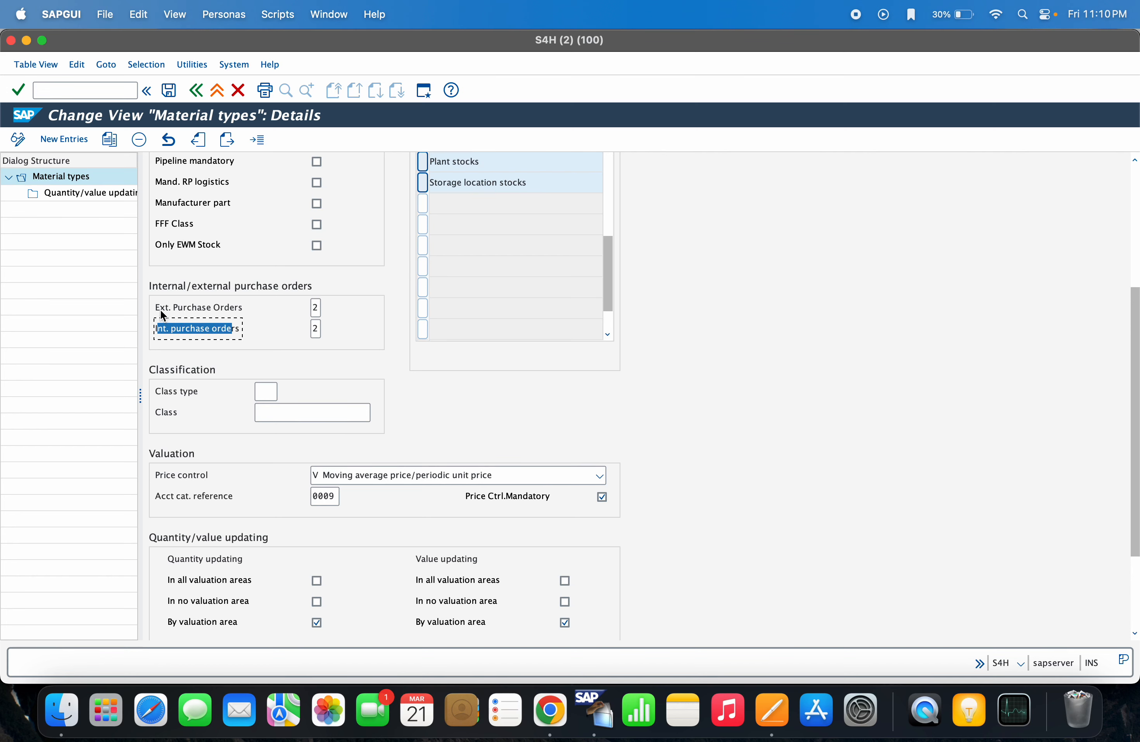
{"action": "left_click_drag", "start_coordinate": [157, 308], "coordinate": [259, 319]}
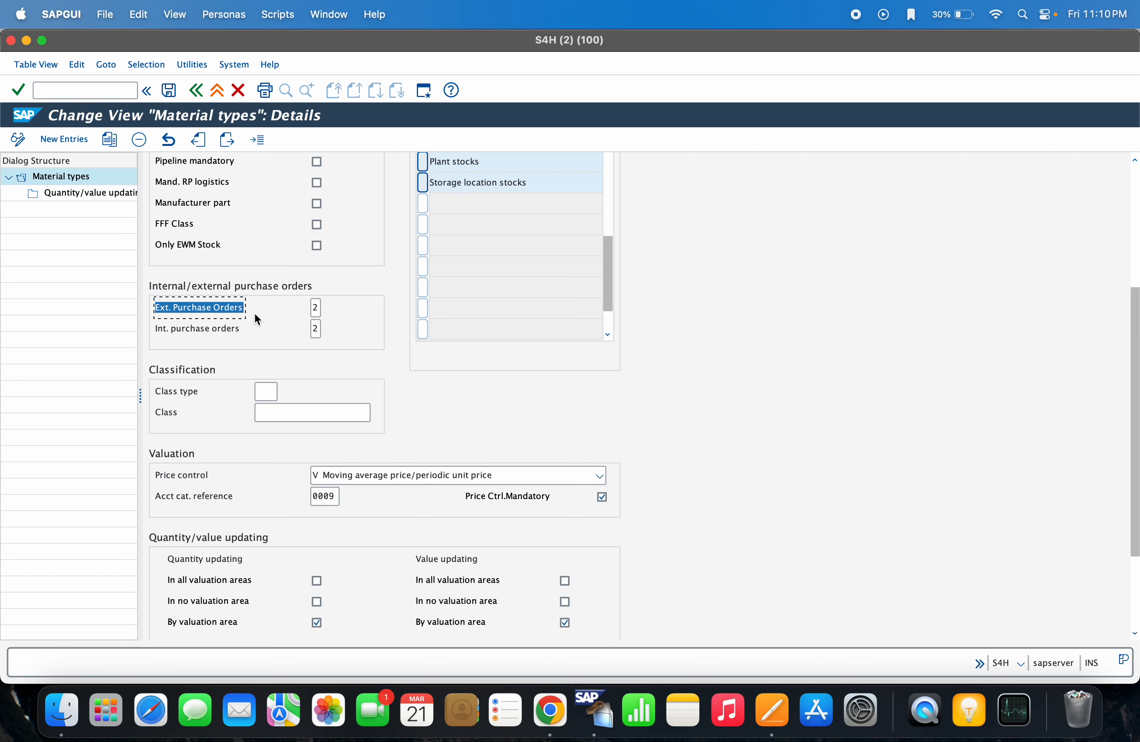
{"action": "left_click", "coordinate": [318, 310]}
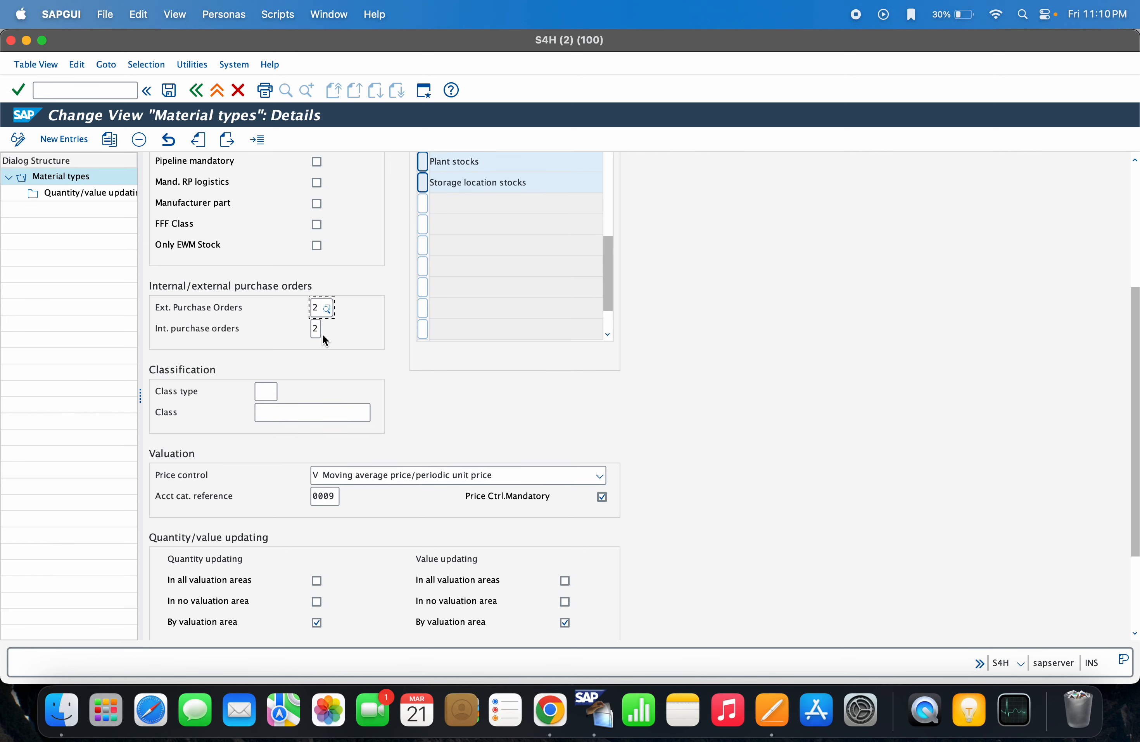
Return to the new material and try to switch from Accounting 1 to an earlier view in the list of views
{"action": "key", "text": "super+grave"}
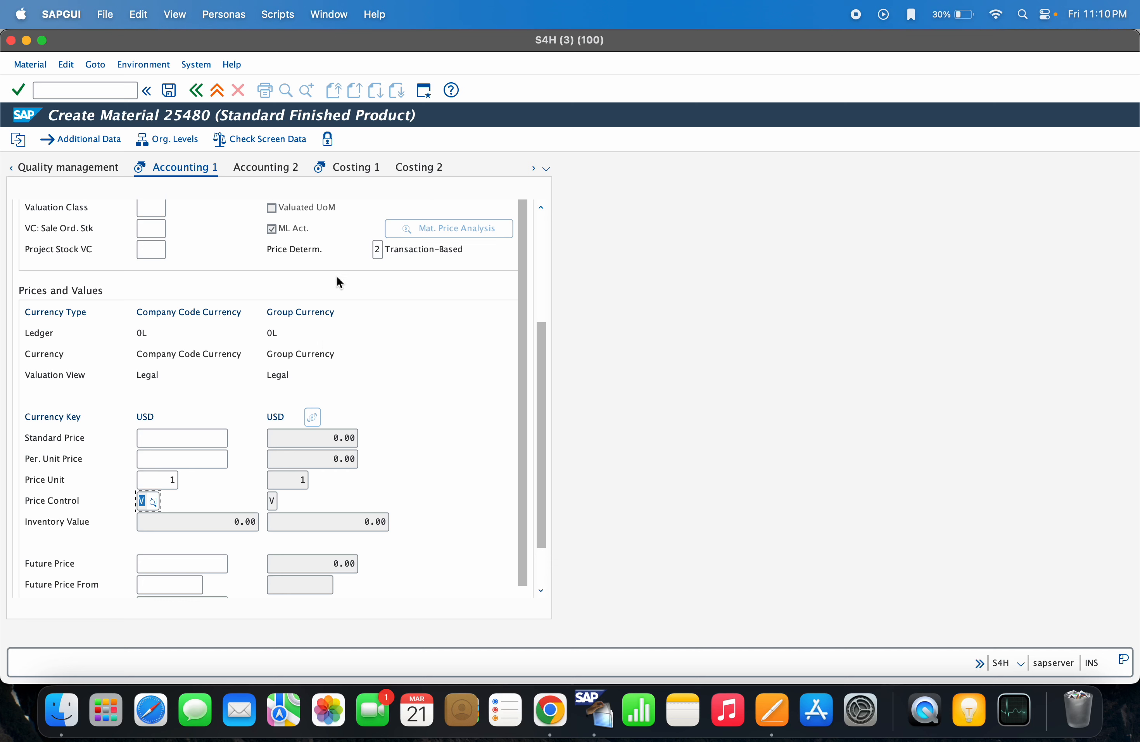
{"action": "left_click", "coordinate": [545, 168]}
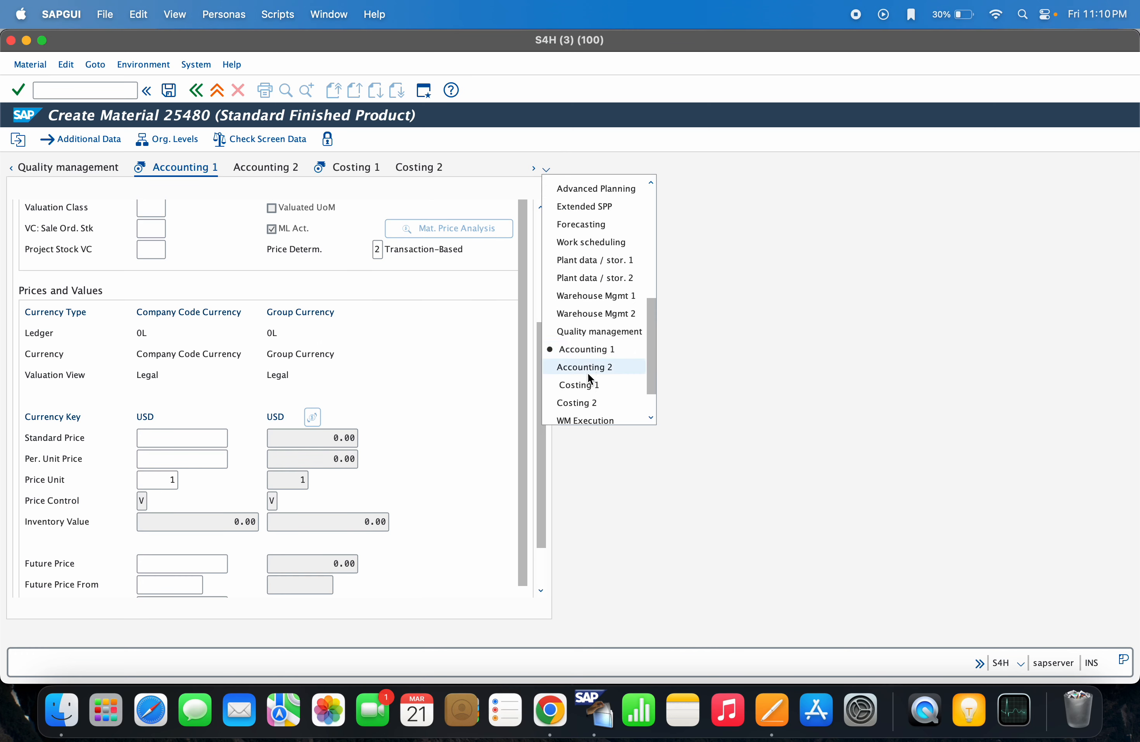
{"action": "left_click_drag", "start_coordinate": [658, 355], "coordinate": [650, 279]}
{"action": "left_click", "coordinate": [571, 285]}
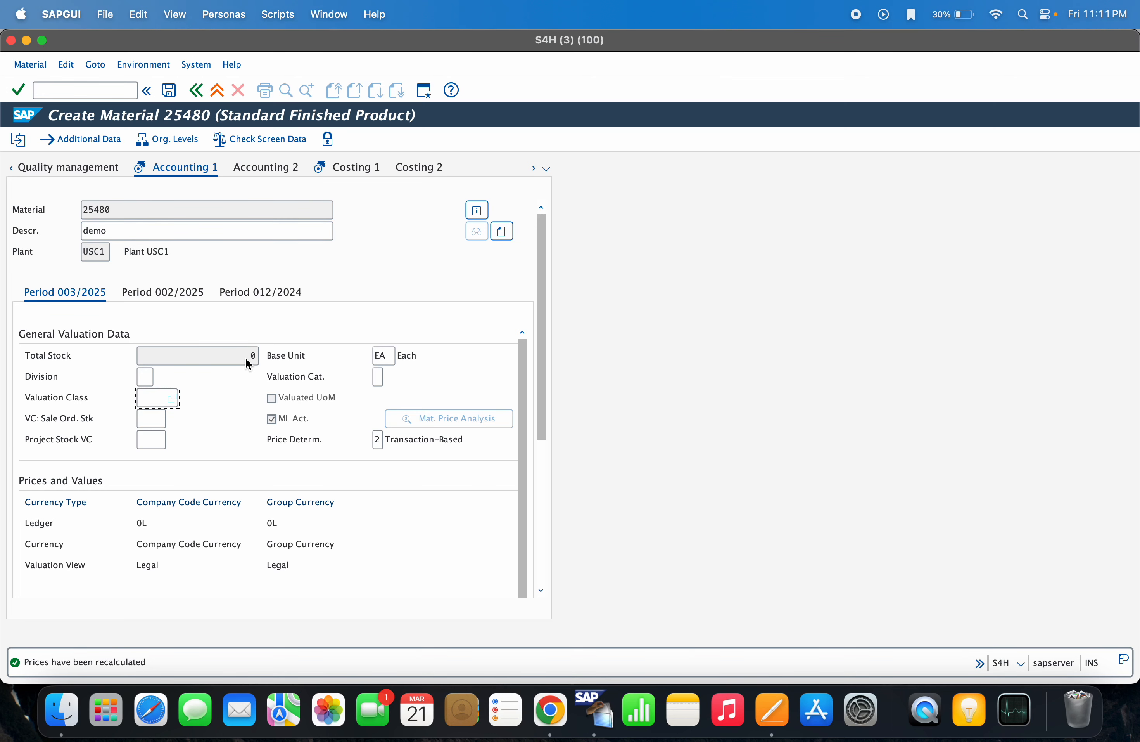
Enter valuation class 7920 and a periodic unit price of 100 in the material's Accounting 1 view
{"action": "type", "text": "7920"}
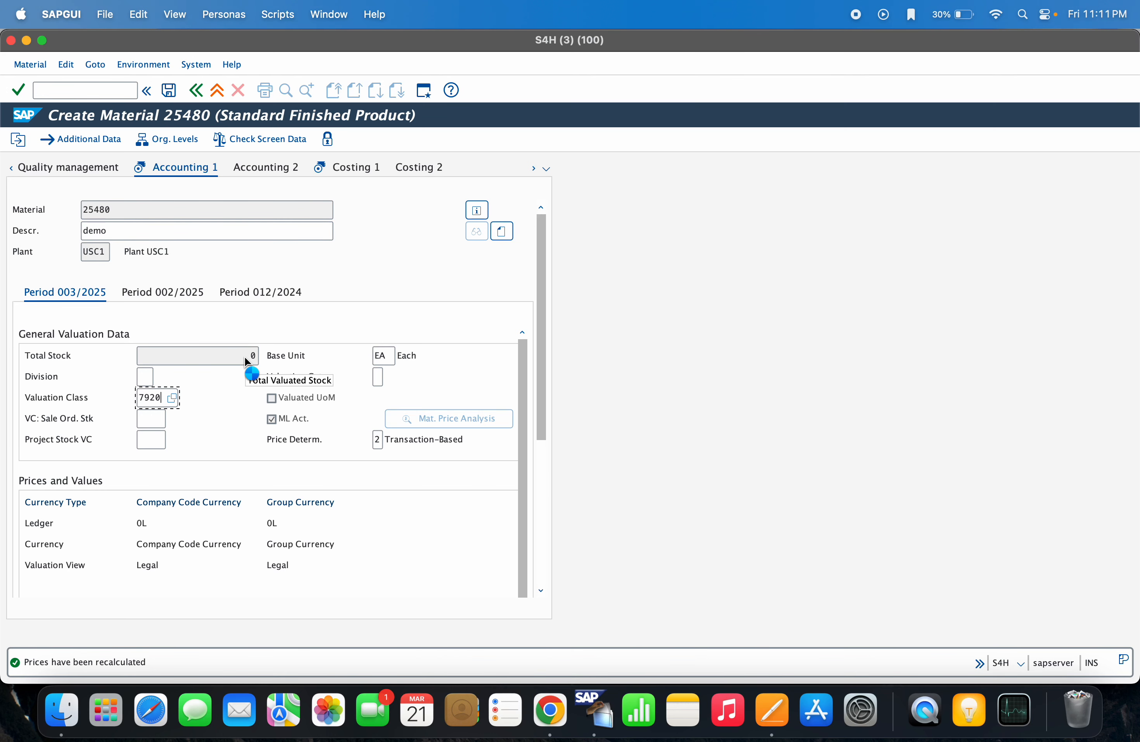
{"action": "key", "text": "Return"}
{"action": "type", "text": "1"}
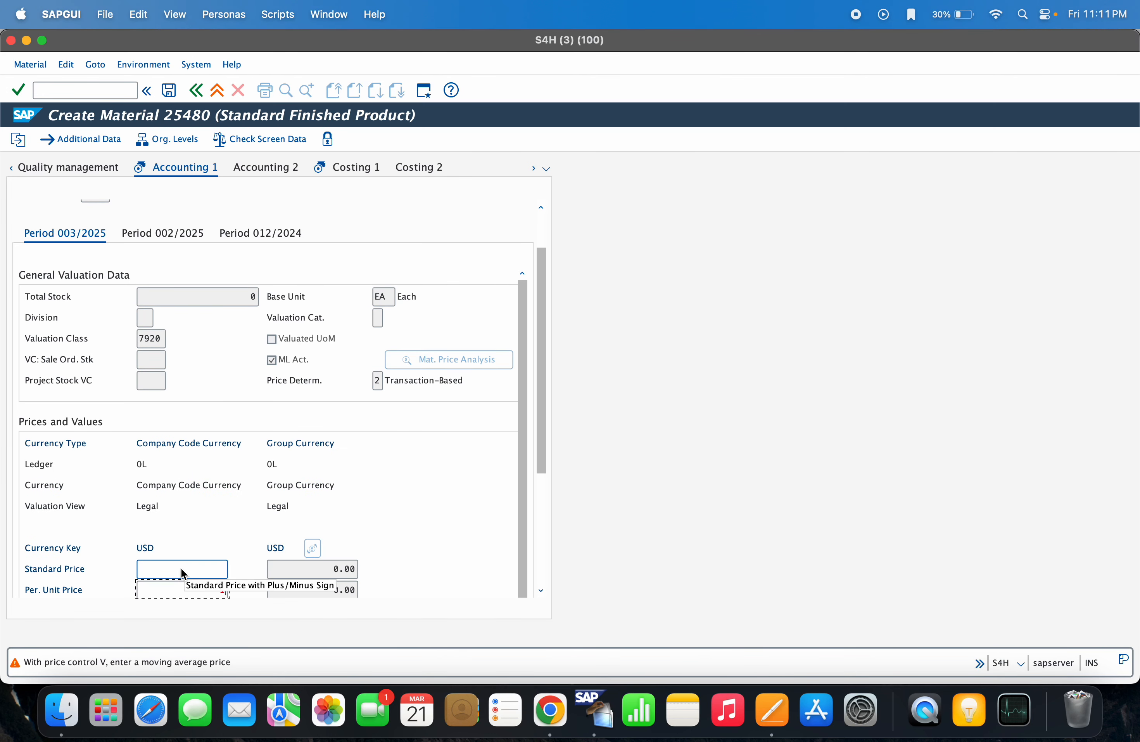
{"action": "type", "text": "00"}
{"action": "key", "text": "Return"}
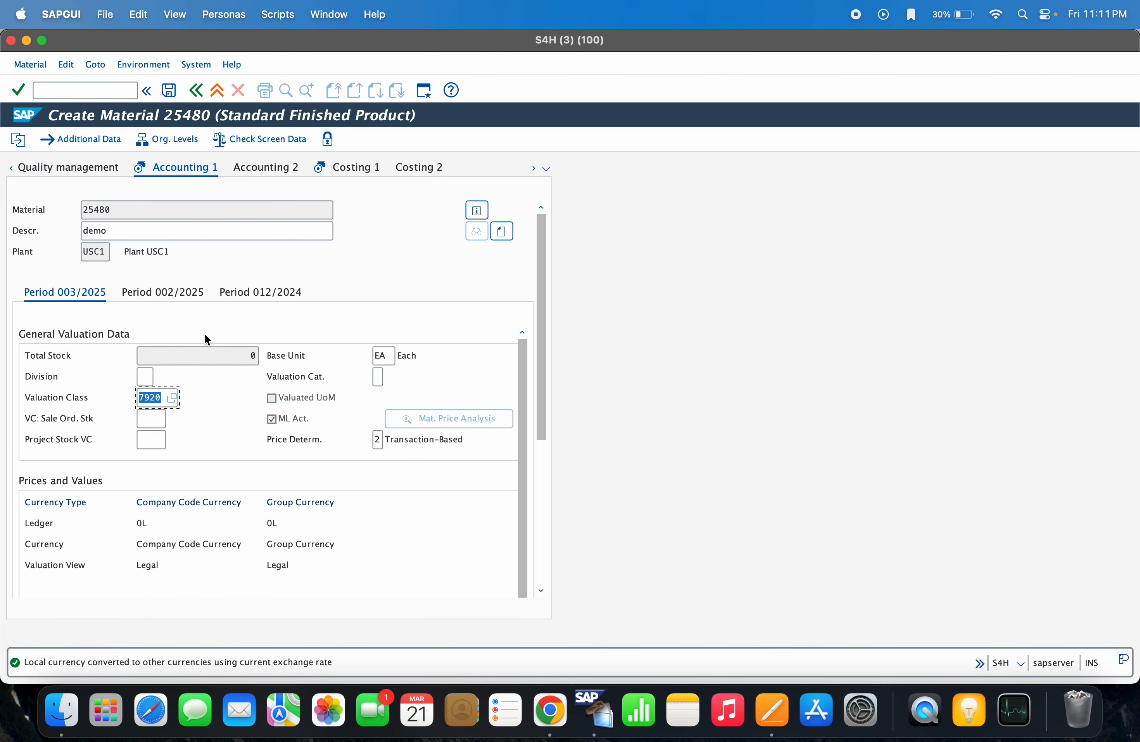
Open the material's MRP 2 view and check the possible entries for the procurement type, leaving the field unchanged
{"action": "left_click", "coordinate": [546, 167]}
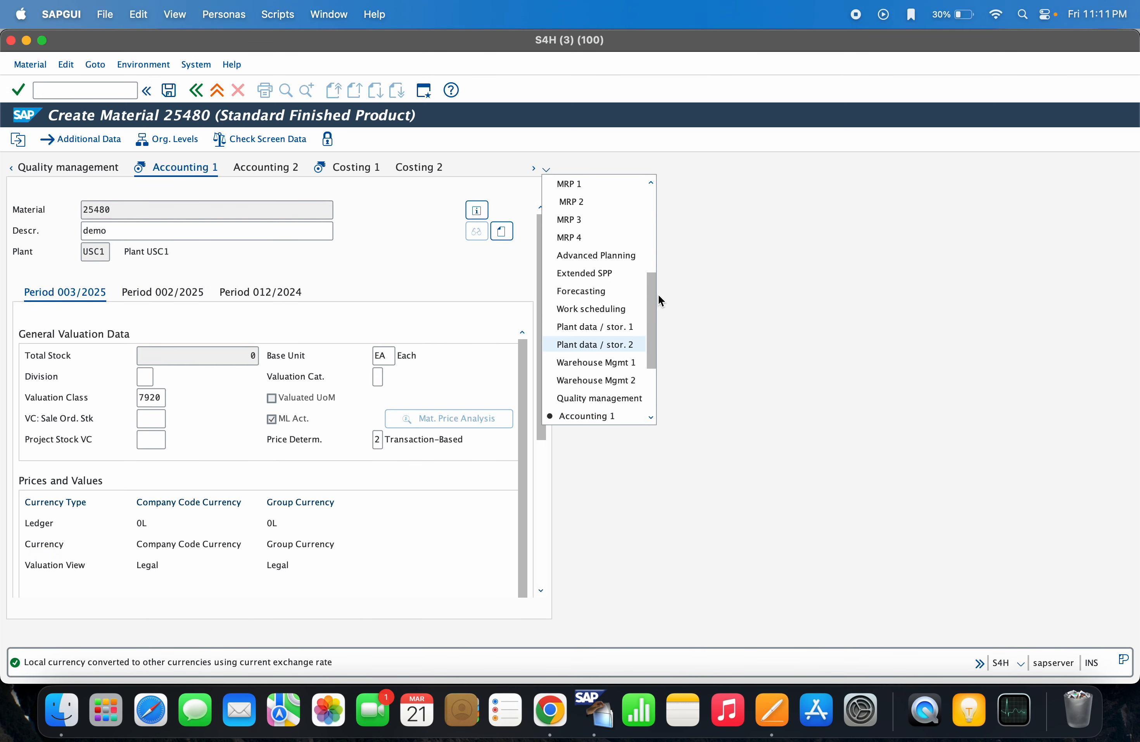
{"action": "scroll", "coordinate": [650, 289], "scroll_direction": "up", "scroll_amount": 3}
{"action": "left_click", "coordinate": [578, 246]}
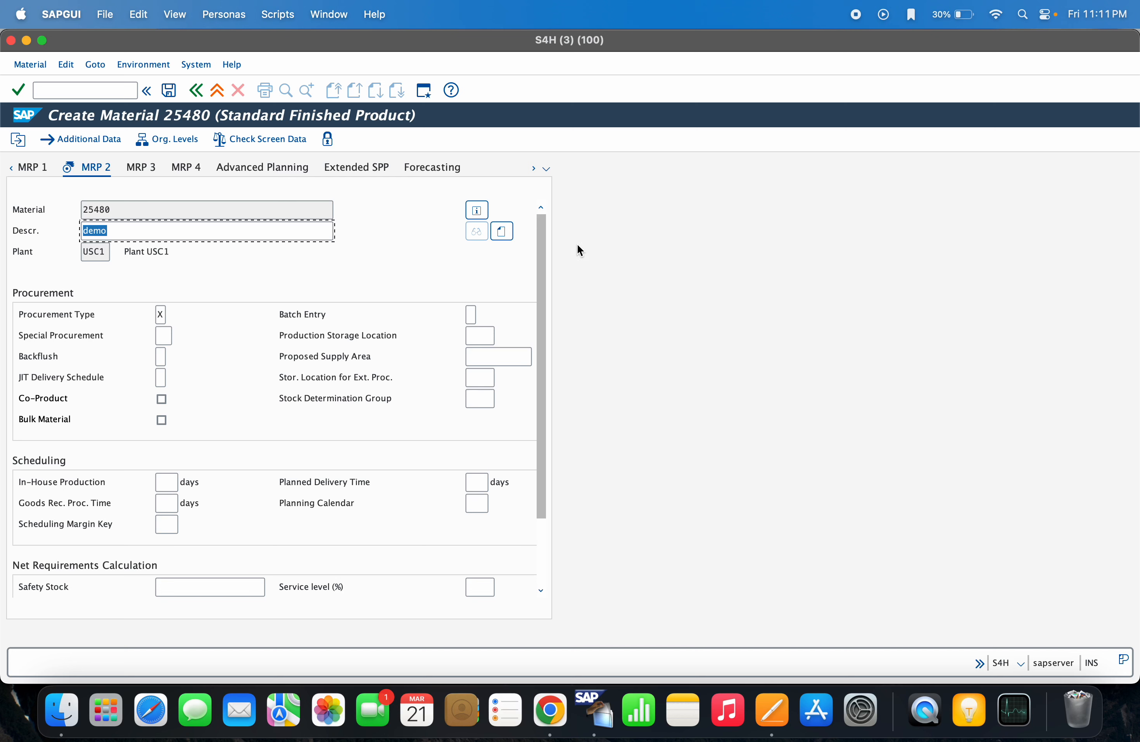
{"action": "left_click", "coordinate": [161, 315]}
{"action": "double_click", "coordinate": [162, 313]}
{"action": "left_click", "coordinate": [172, 316]}
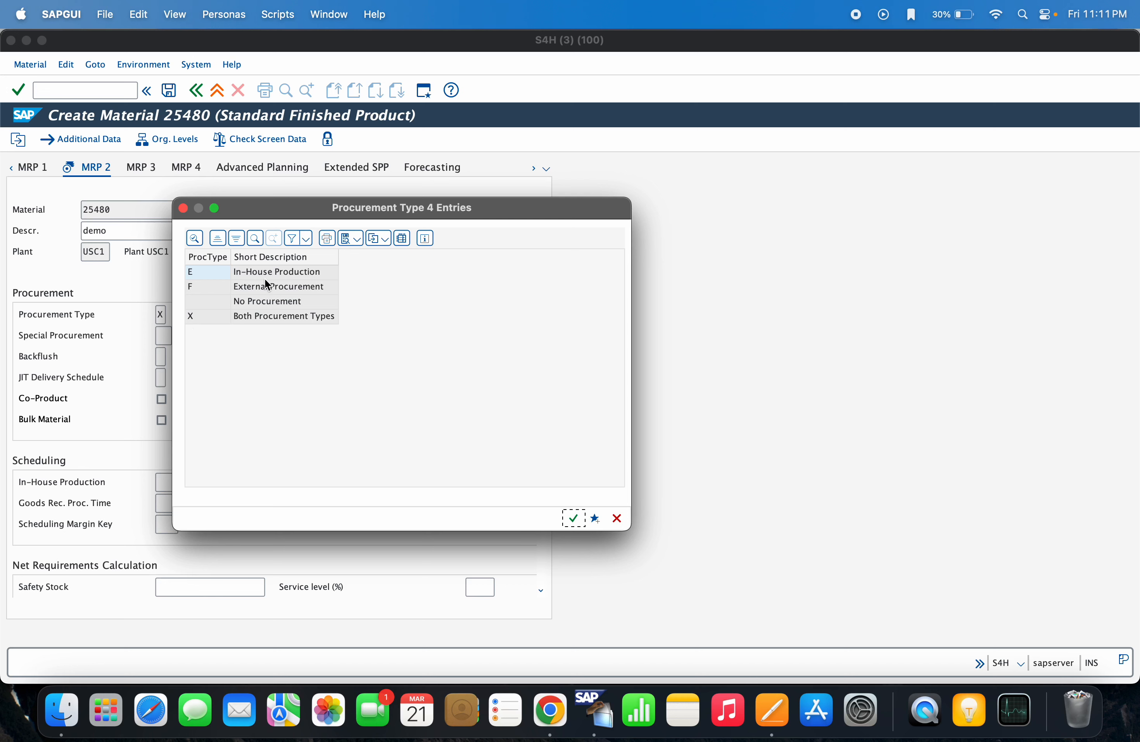
{"action": "left_click", "coordinate": [184, 209]}
Switch to the Pages document and examine the table relating external and internal purchase order settings to the procurement type
{"action": "left_click", "coordinate": [781, 712]}
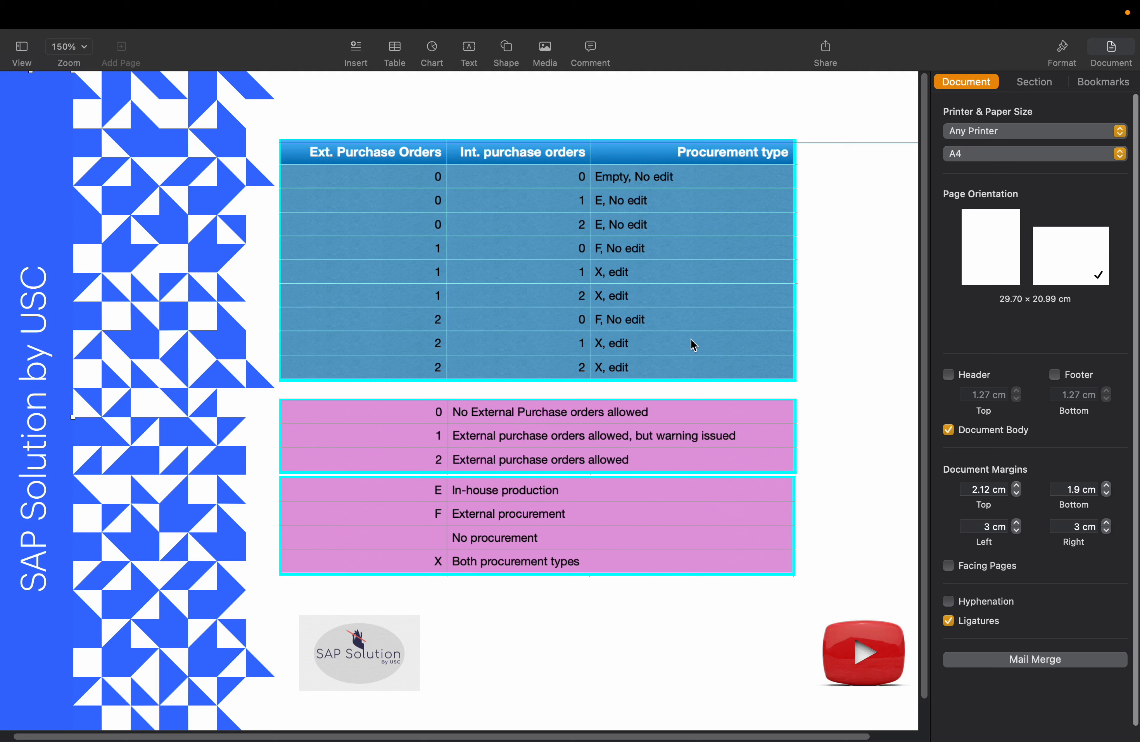
{"action": "left_click", "coordinate": [436, 374]}
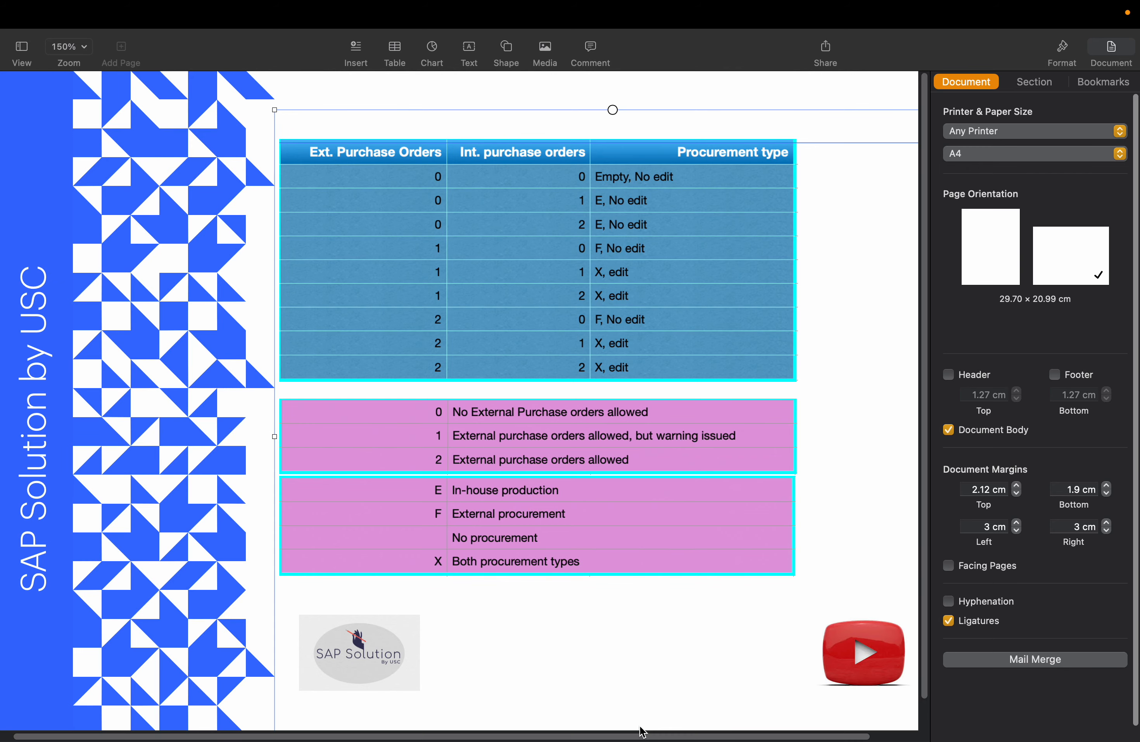
Return to SAP GUI and review the FERT material type details from the general data down to the purchase order settings
{"action": "key", "text": "super+Tab"}
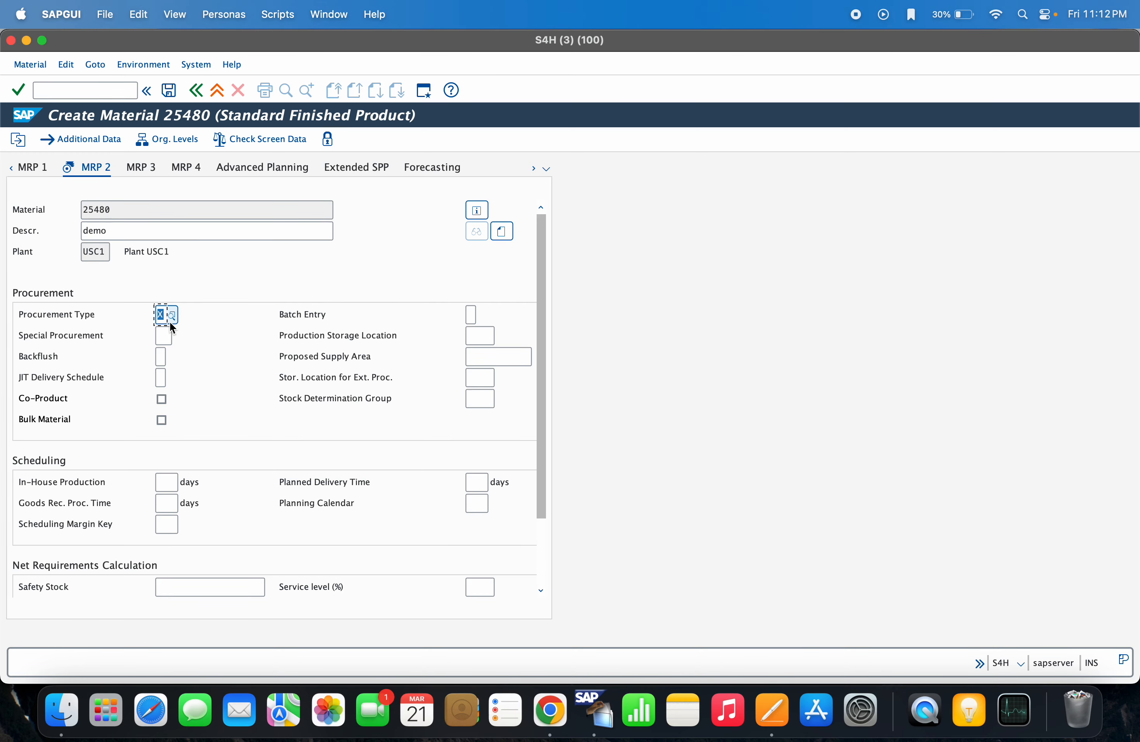
{"action": "key", "text": "super+grave"}
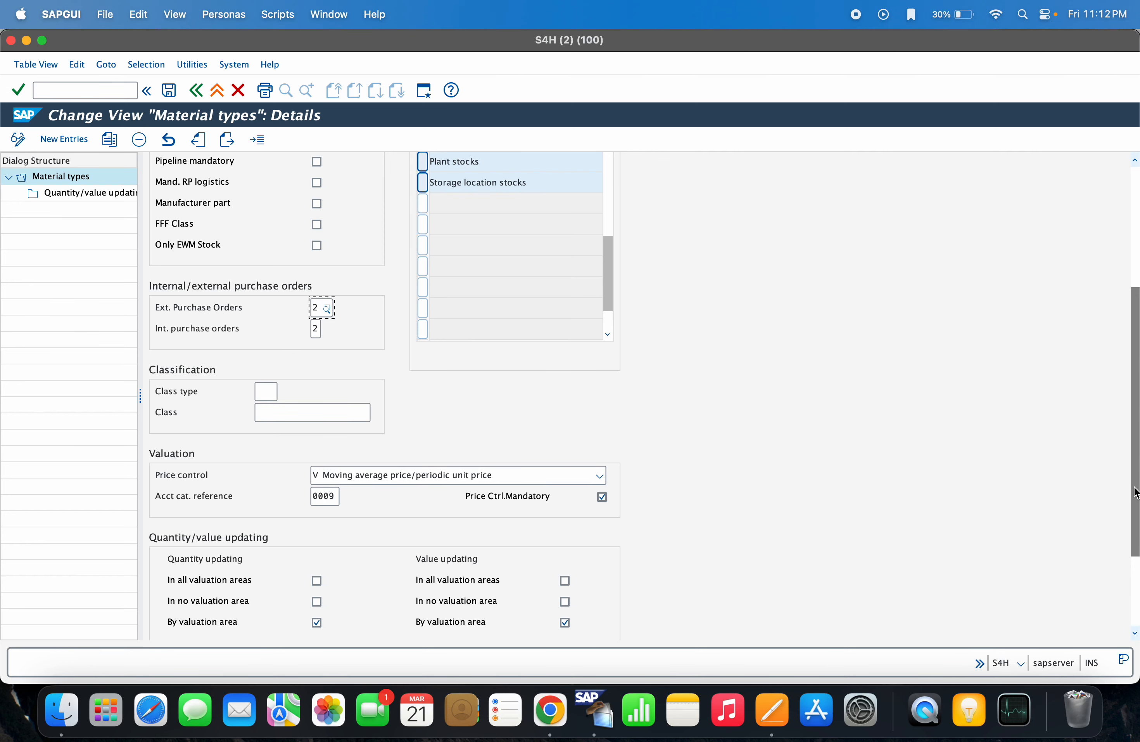
{"action": "left_click_drag", "start_coordinate": [1134, 478], "coordinate": [1133, 361]}
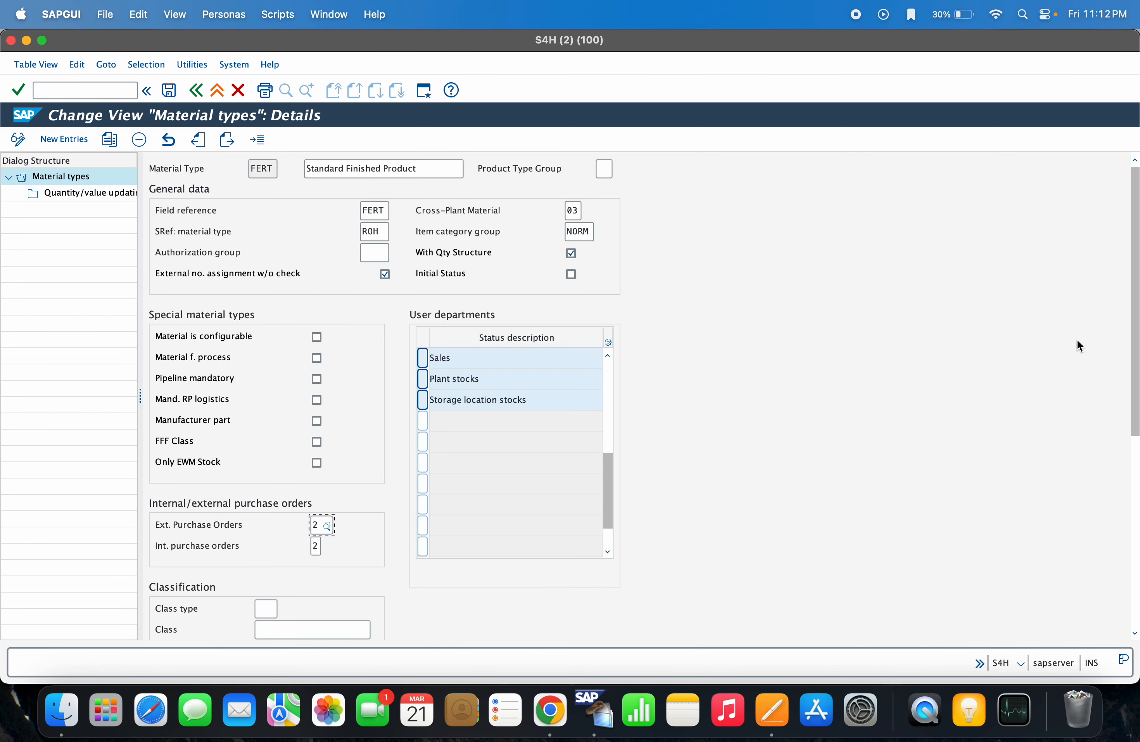